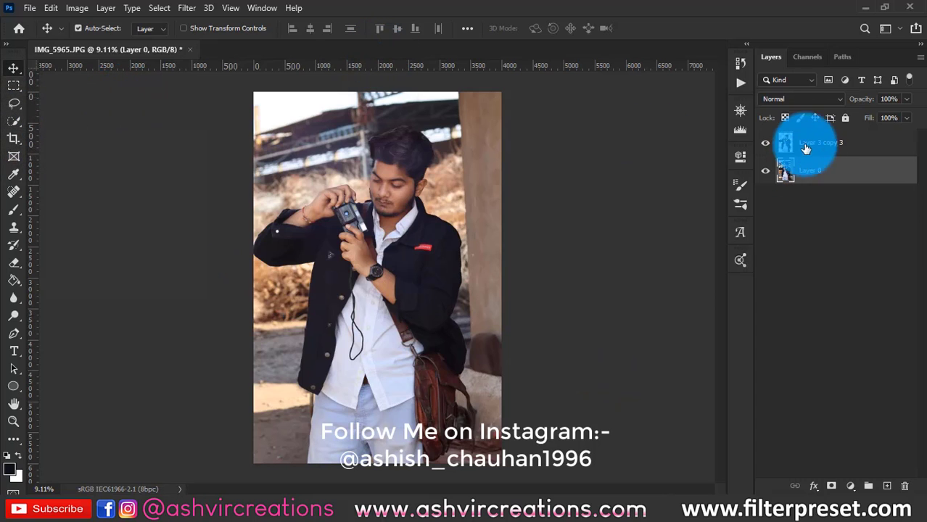
# Hide Layer 3 copy 3, select the man on Layer 0 with Select Subject and copy the selection to a new layer.
pyautogui.click(765, 142)
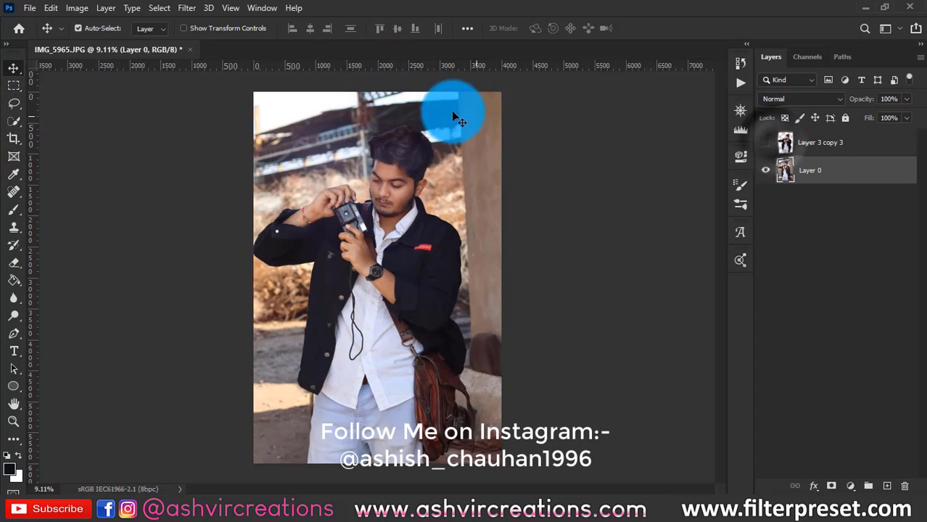
pyautogui.click(16, 123)
pyautogui.click(385, 31)
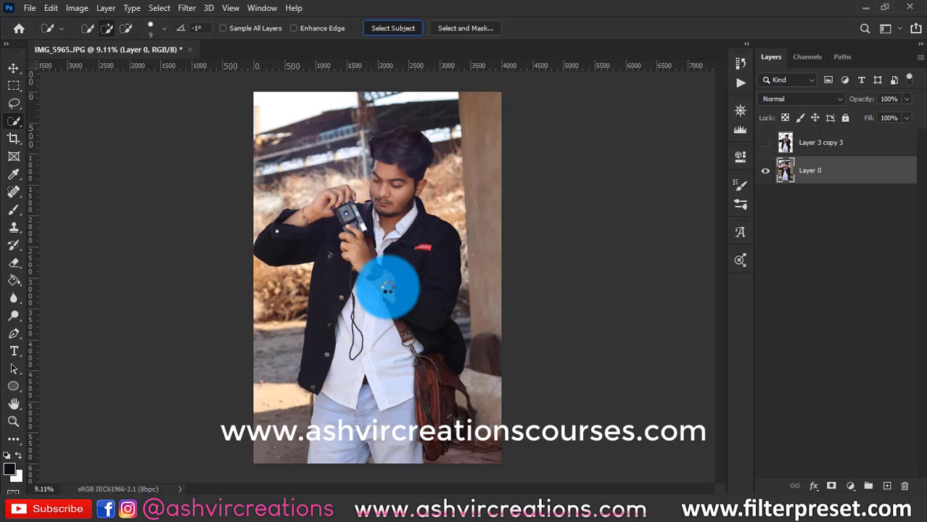
pyautogui.rightClick(390, 287)
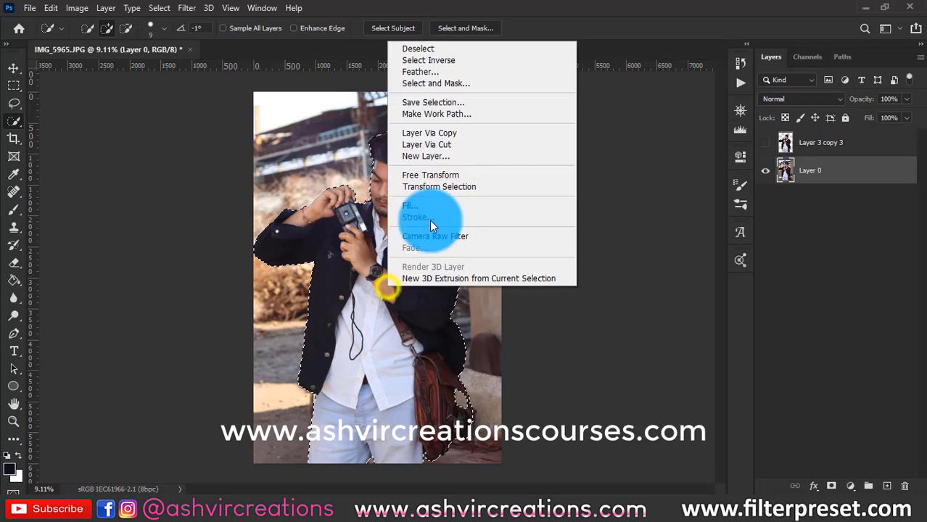
pyautogui.click(442, 128)
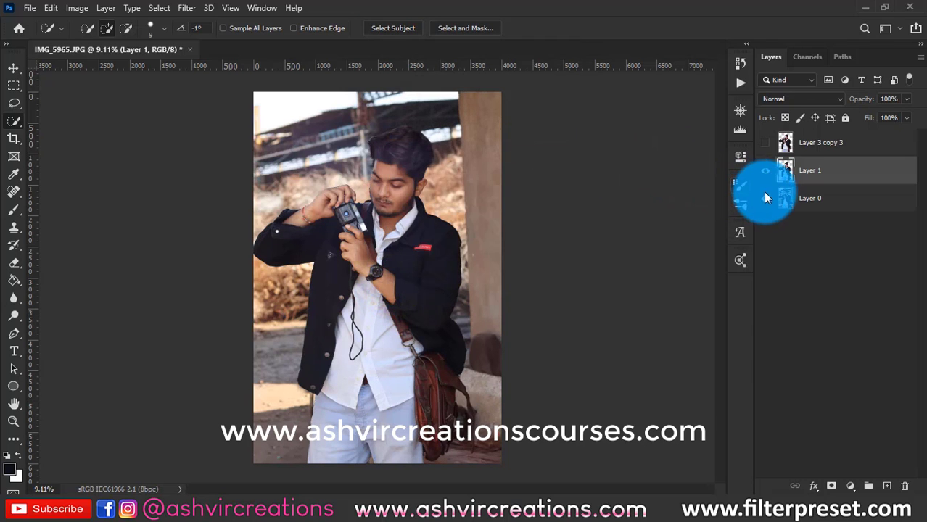
# Hide Layer 0 to check the cutout, delete the copied layer, and show Layer 3 copy 3 and Layer 0 again.
pyautogui.click(766, 198)
pyautogui.press('Delete')
pyautogui.click(771, 154)
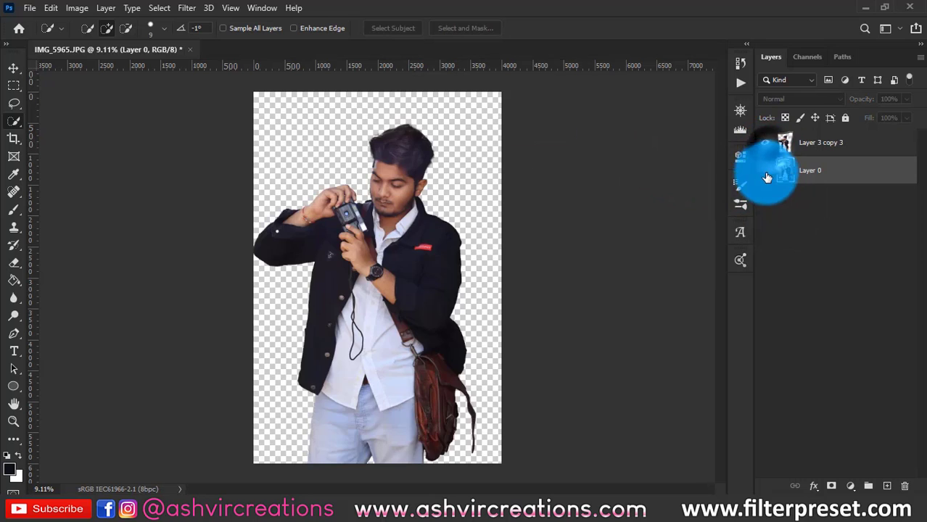
pyautogui.click(770, 174)
# Open the background image d56.jpg from the Desktop folder.
pyautogui.press('v')
pyautogui.scroll(-2, 395, 297)
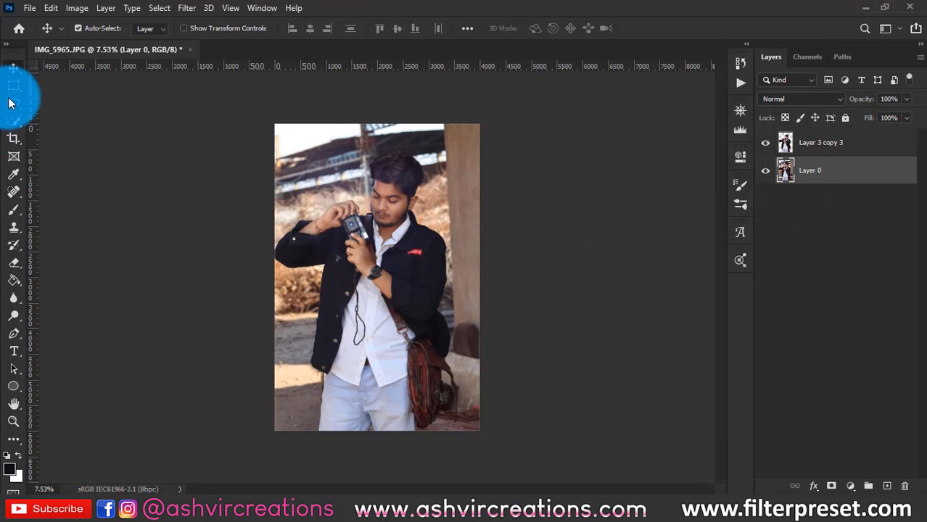
pyautogui.click(34, 9)
pyautogui.click(42, 34)
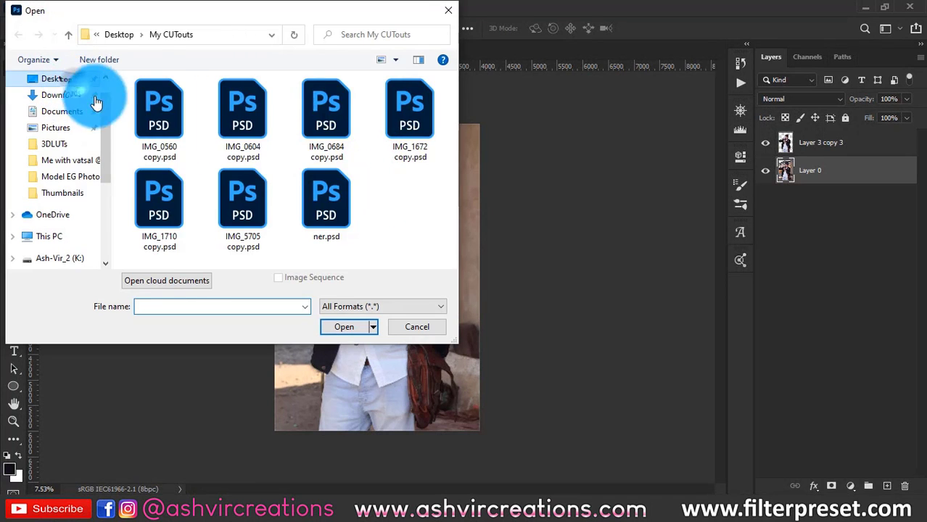
pyautogui.click(69, 80)
pyautogui.scroll(-5, 360, 192)
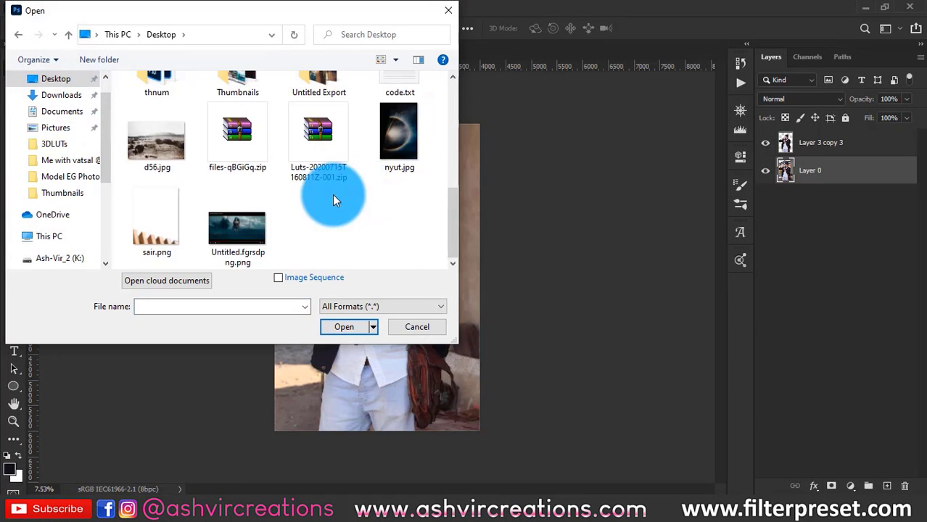
pyautogui.doubleClick(156, 138)
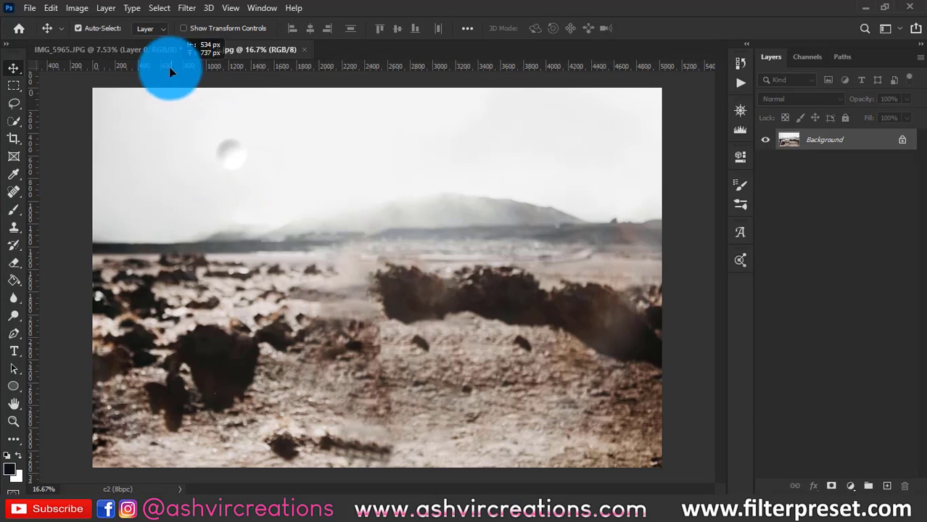
# Bring the d56.jpg landscape into IMG_5965.JPG behind the cutout man and scale it up so it covers the whole canvas.
pyautogui.moveTo(169, 67); pyautogui.dragTo(333, 159)
pyautogui.click(51, 8)
pyautogui.click(111, 306)
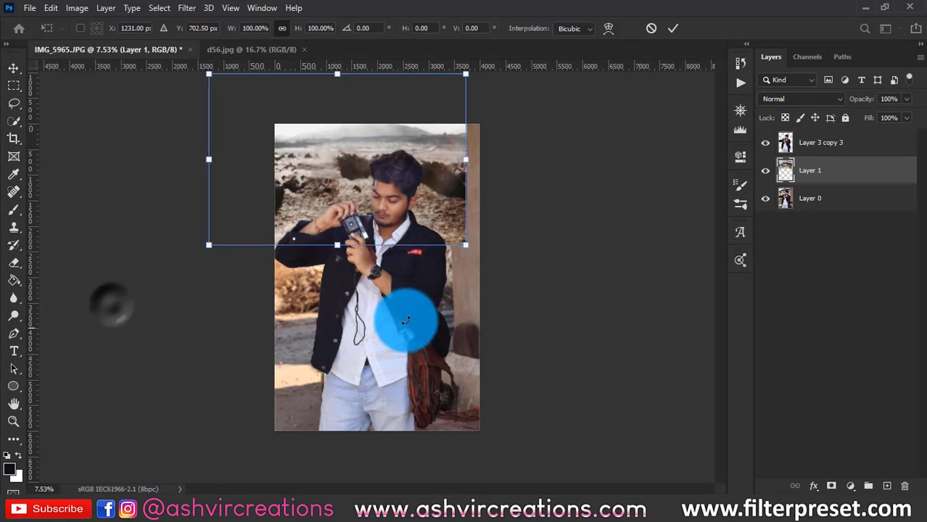
pyautogui.moveTo(464, 247); pyautogui.dragTo(629, 338)
pyautogui.moveTo(483, 199); pyautogui.dragTo(514, 291)
pyautogui.hotkey('ctrl', '-')
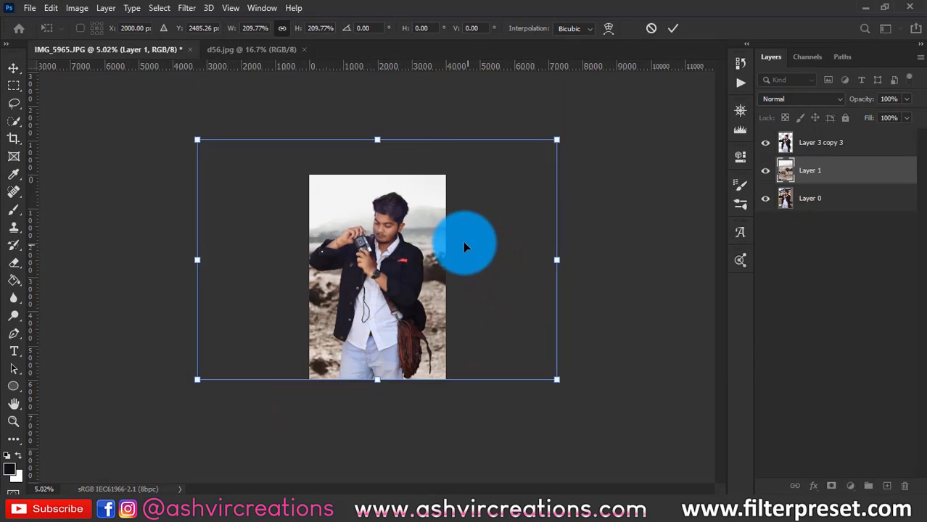
pyautogui.moveTo(557, 140); pyautogui.dragTo(530, 175)
pyautogui.moveTo(432, 245)
pyautogui.mouseDown()
pyautogui.moveTo(447, 247)
pyautogui.moveTo(434, 254)
pyautogui.moveTo(432, 246)
pyautogui.mouseUp()
pyautogui.press('Return')
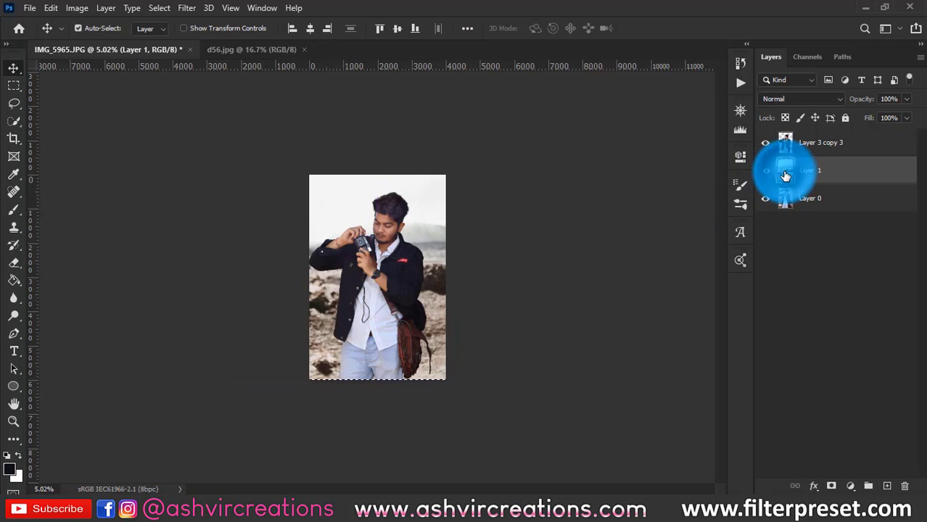
# Crop the canvas outward to the full extent of the landscape on Layer 1.
pyautogui.press('c')
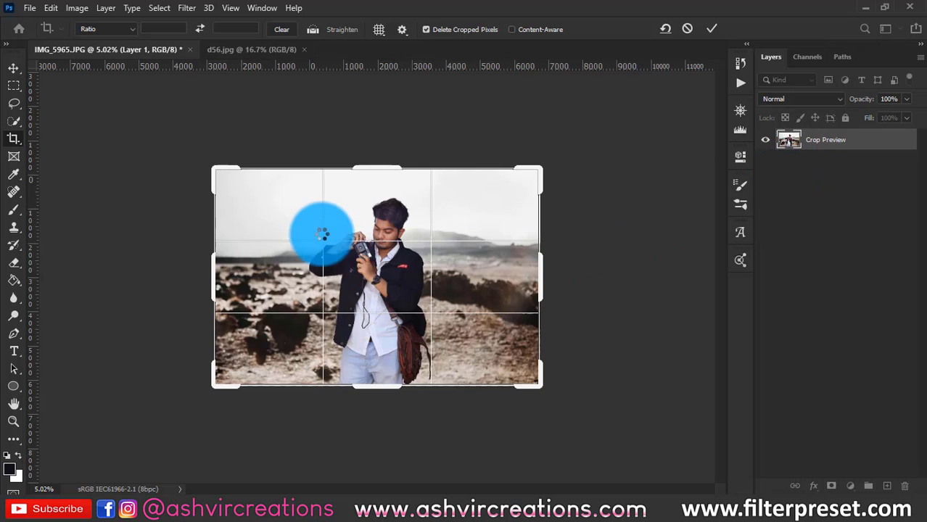
pyautogui.press('Return')
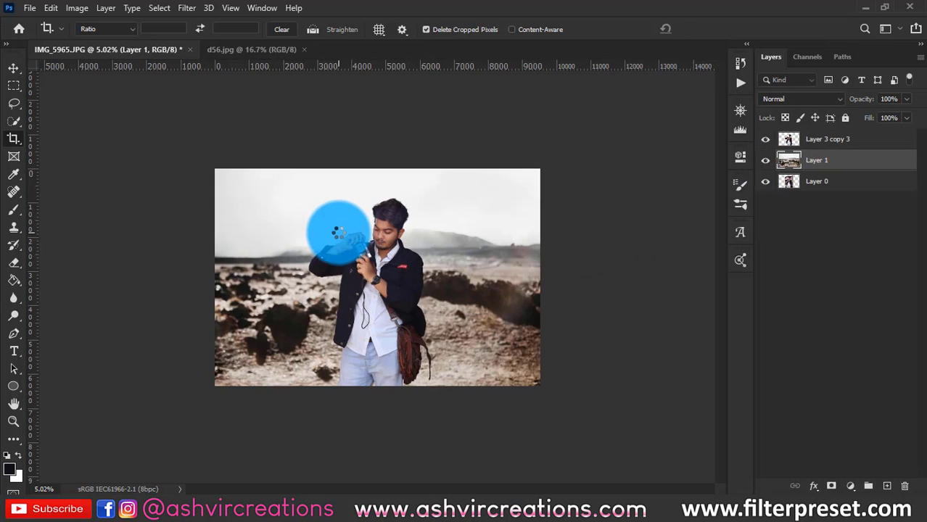
pyautogui.press('v')
# Erase the leftover fringe around the man's hair on Layer 3 copy 3 with a Soft Round 36 px eraser.
pyautogui.scroll(3, 378, 246)
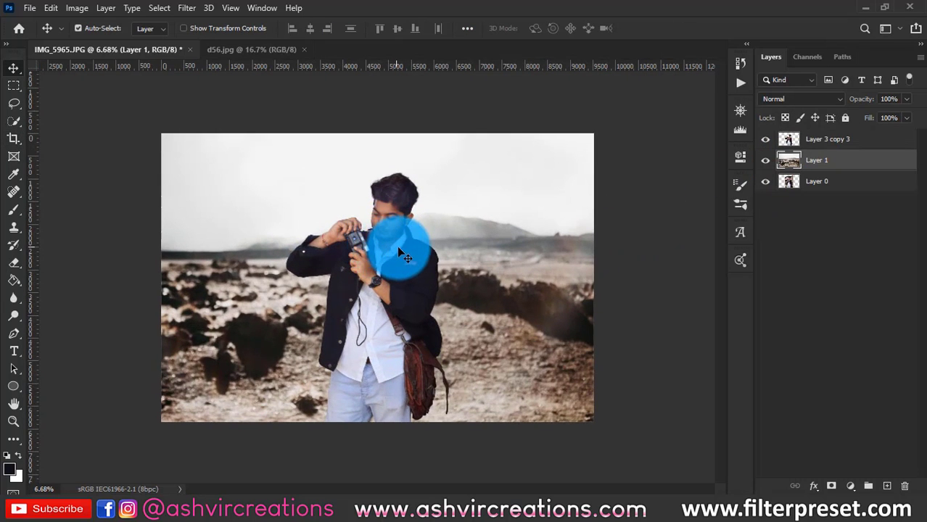
pyautogui.keyDown('alt'); pyautogui.scroll(10, 387, 238); pyautogui.keyUp('alt')
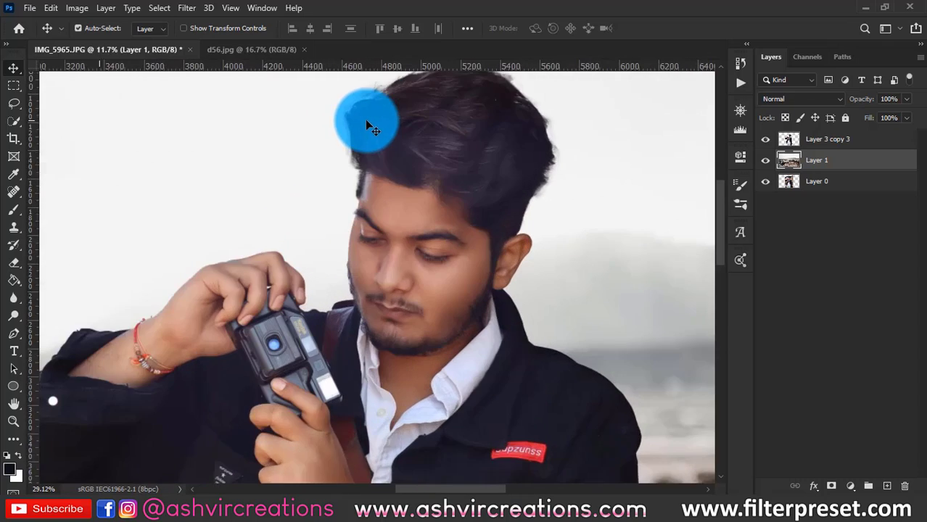
pyautogui.moveTo(369, 126); pyautogui.dragTo(389, 214)
pyautogui.click(827, 142)
pyautogui.scroll(5, 453, 213)
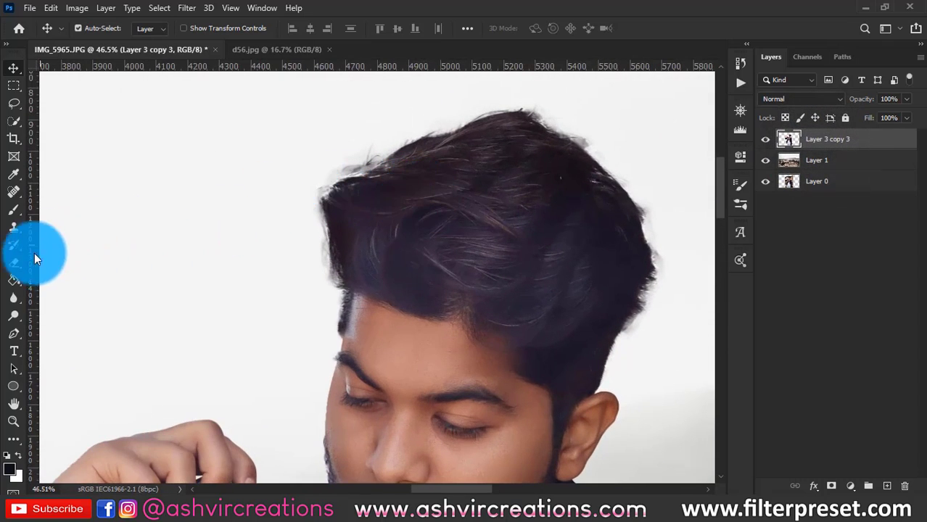
pyautogui.click(13, 263)
pyautogui.scroll(1, 287, 158)
pyautogui.rightClick(288, 158)
pyautogui.click(374, 180)
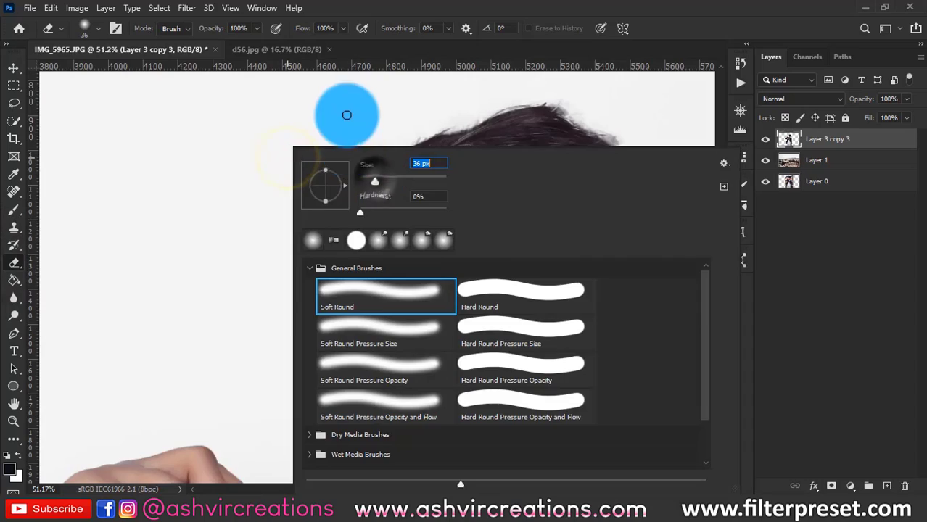
pyautogui.click(348, 114)
pyautogui.scroll(3, 368, 129)
pyautogui.moveTo(301, 247); pyautogui.dragTo(332, 386)
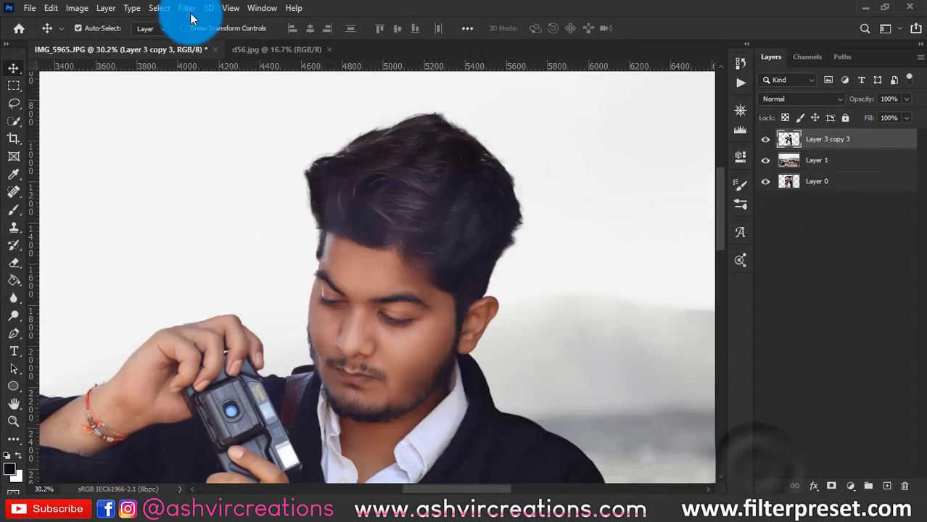
# Start Liquify on Layer 3 copy 3 and push the front edge of the hair outward with a size 250 brush.
pyautogui.click(190, 18)
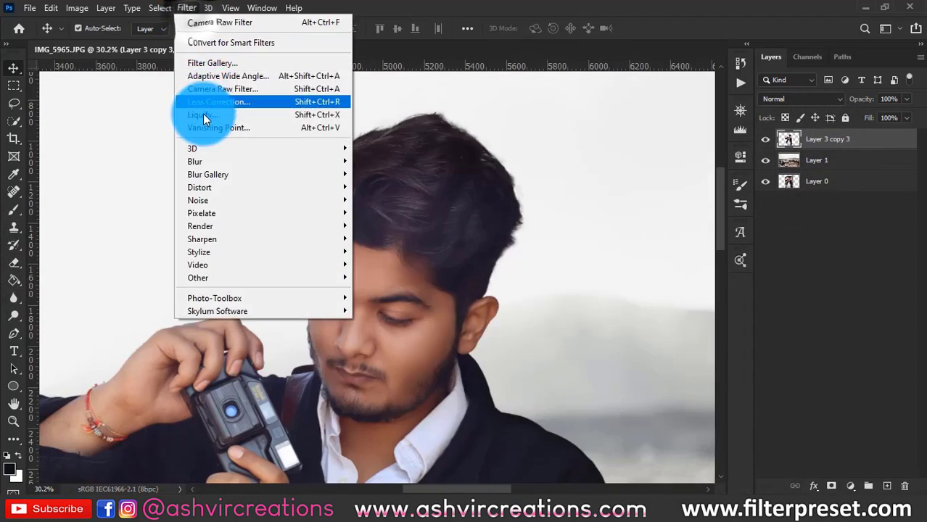
pyautogui.click(204, 114)
pyautogui.scroll(5, 320, 105)
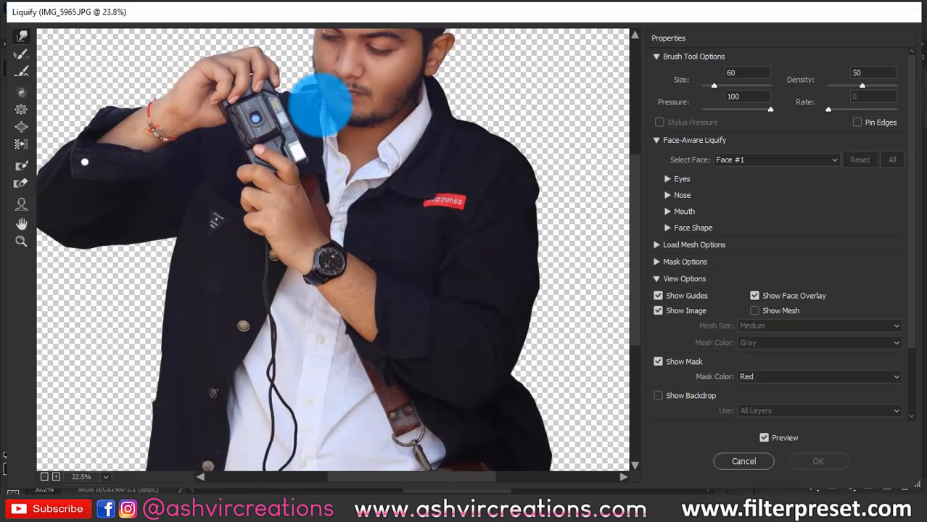
pyautogui.scroll(2, 320, 195)
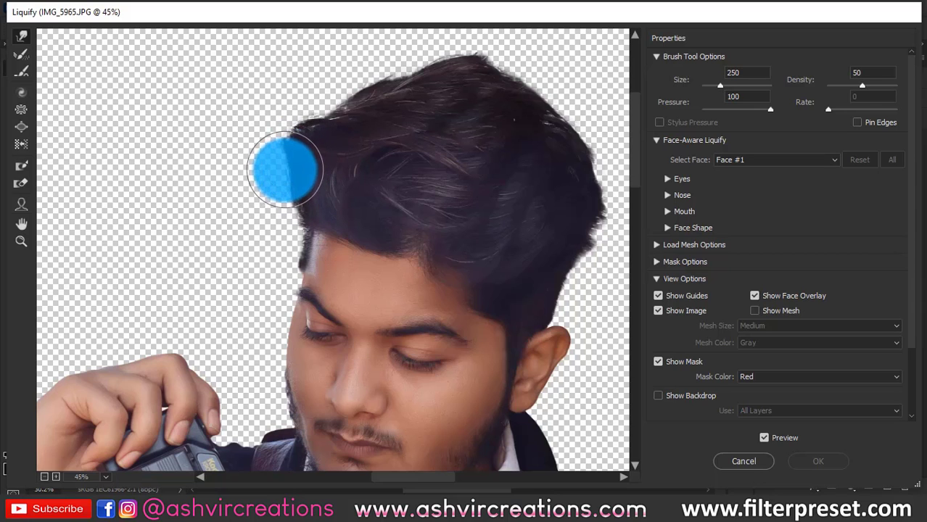
pyautogui.moveTo(278, 171); pyautogui.dragTo(275, 174)
# Reshape the top and back outline of the hair with a size 500 brush, compare the preview and apply Liquify.
pyautogui.press(']')
pyautogui.press(']')
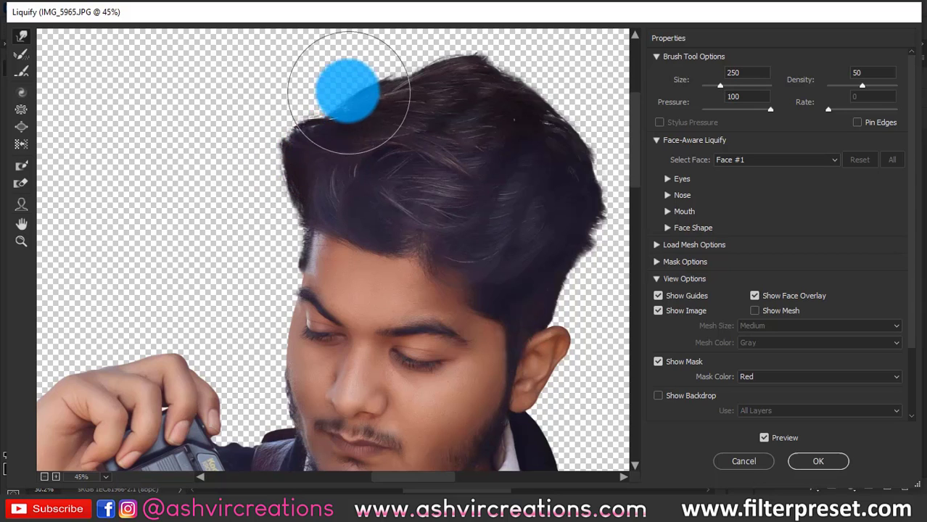
pyautogui.scroll(-2, 308, 118)
pyautogui.press(']')
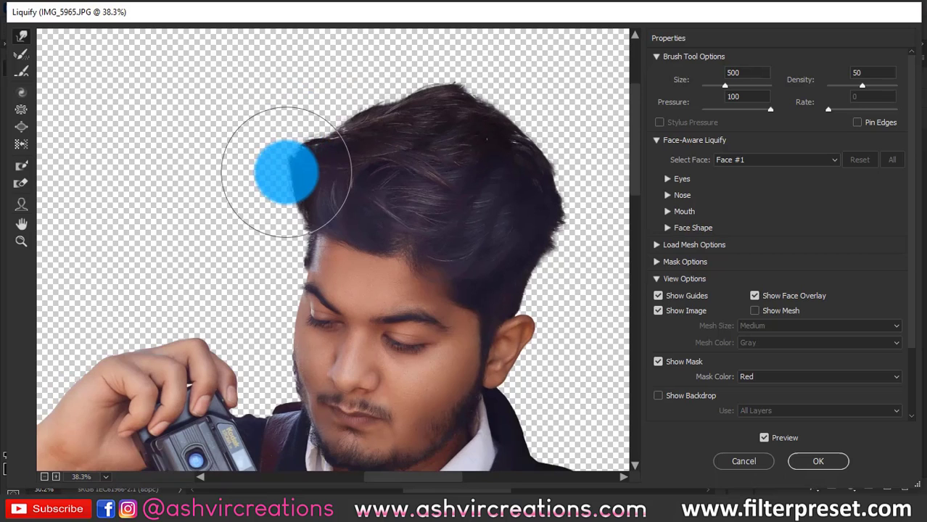
pyautogui.press('[')
pyautogui.press(']')
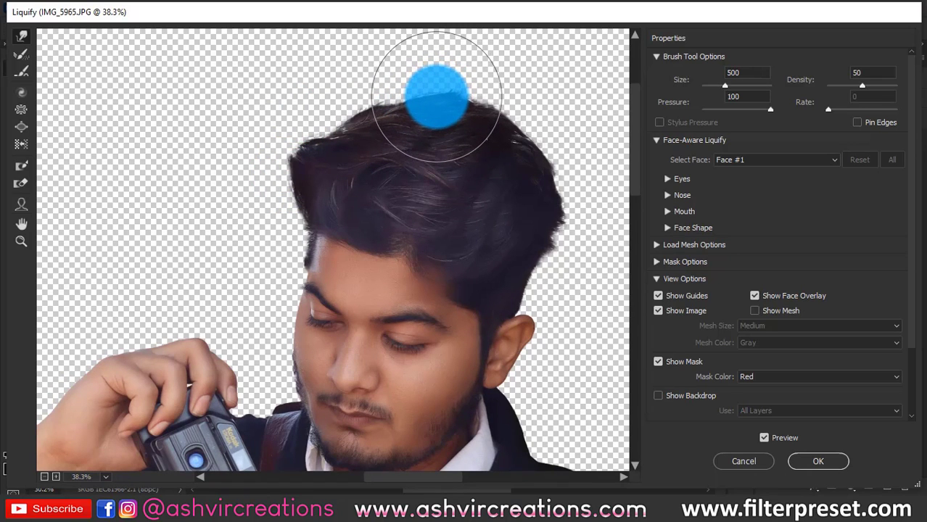
pyautogui.scroll(-5, 436, 100)
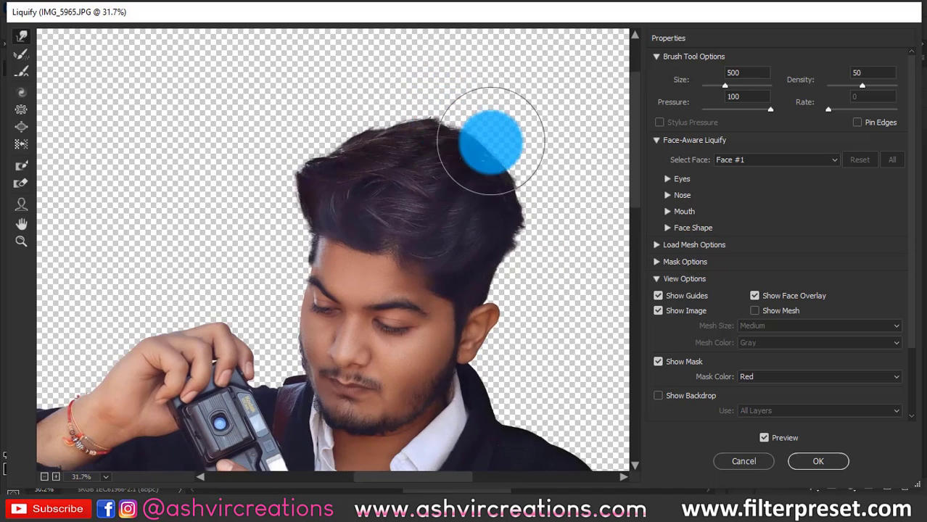
pyautogui.click(762, 437)
pyautogui.click(762, 437)
pyautogui.click(763, 437)
pyautogui.click(762, 437)
pyautogui.click(801, 461)
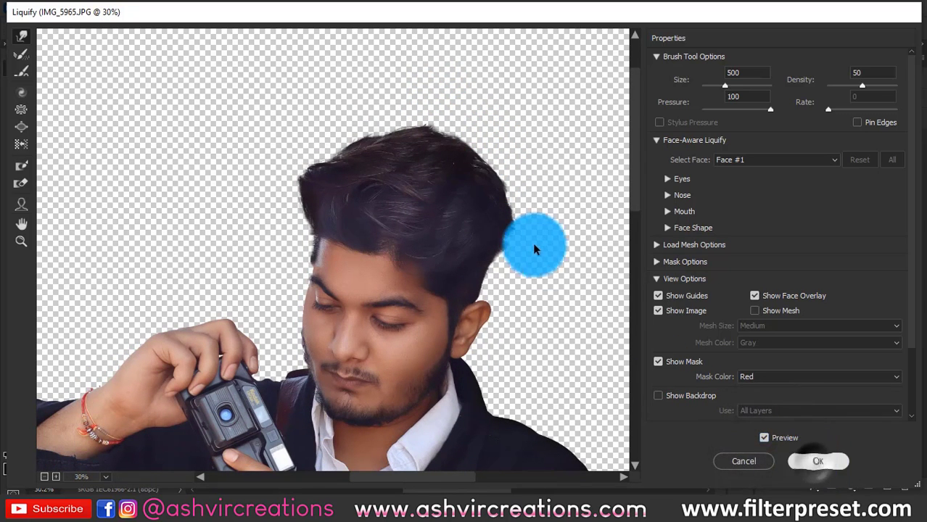
pyautogui.hotkey('ctrl', '0')
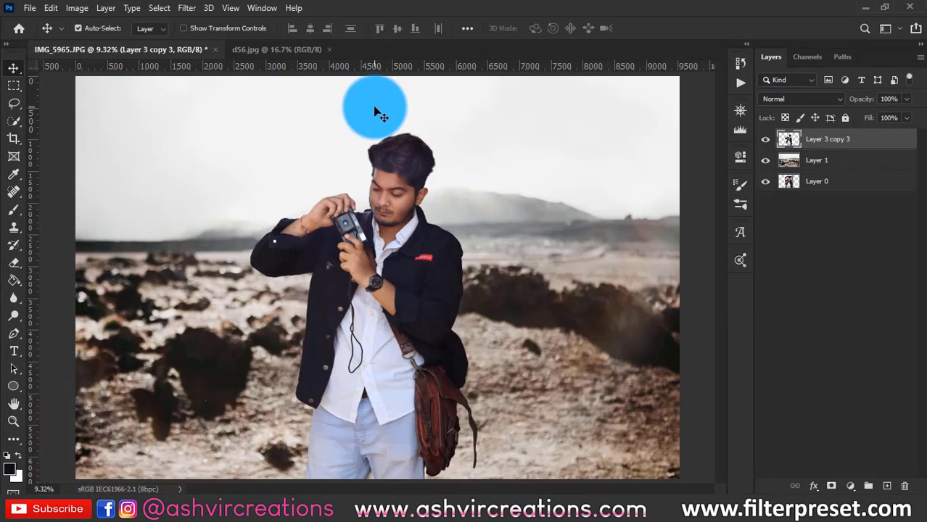
# Add a new layer above the man and fill a rectangular selection over his face and collar with neutral mid-gray.
pyautogui.scroll(3, 388, 119)
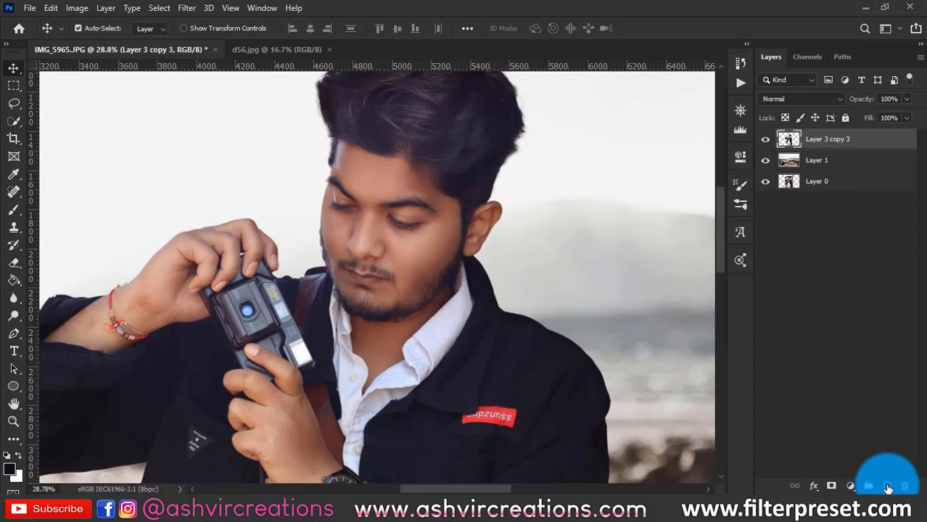
pyautogui.click(888, 489)
pyautogui.click(13, 85)
pyautogui.moveTo(268, 96); pyautogui.dragTo(519, 447)
pyautogui.rightClick(428, 232)
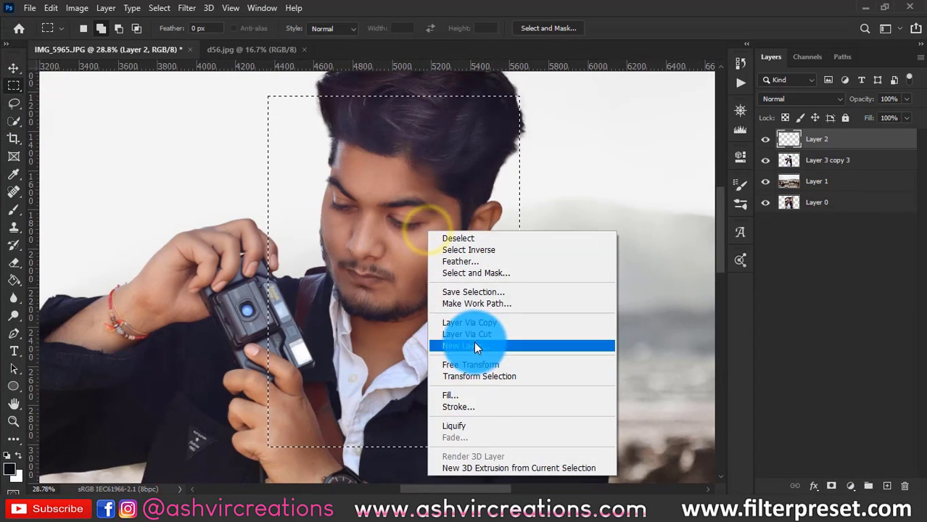
pyautogui.click(473, 394)
pyautogui.click(477, 122)
pyautogui.click(463, 236)
pyautogui.click(548, 120)
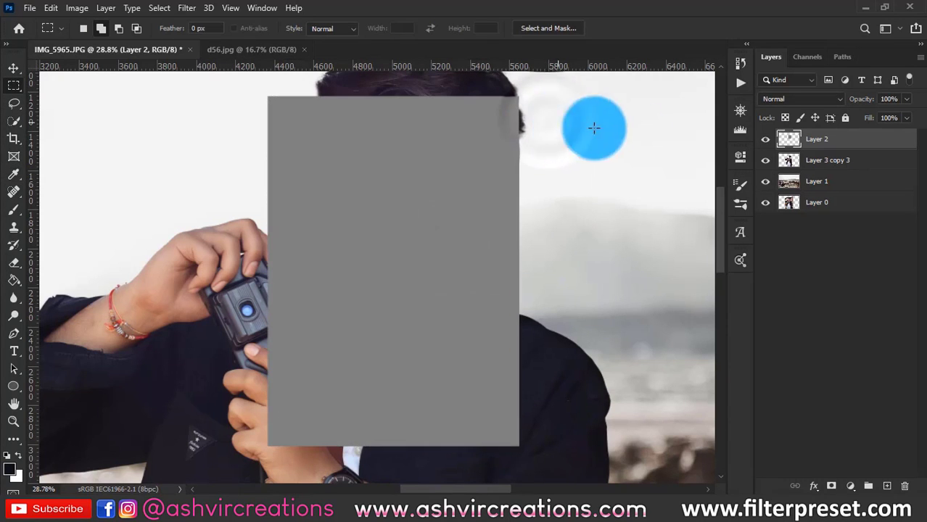
# Activate the Burn tool for shading on the gray layer.
pyautogui.click(15, 308)
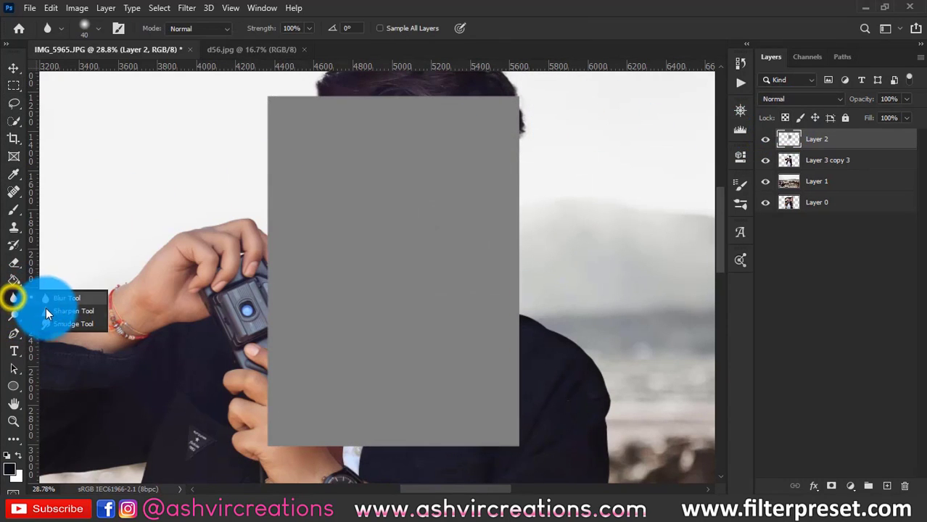
pyautogui.click(17, 316)
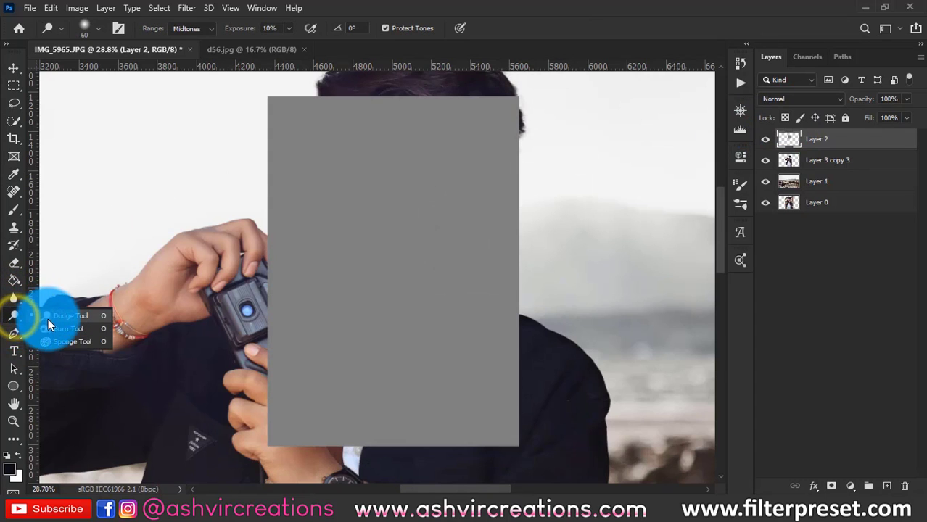
pyautogui.click(51, 326)
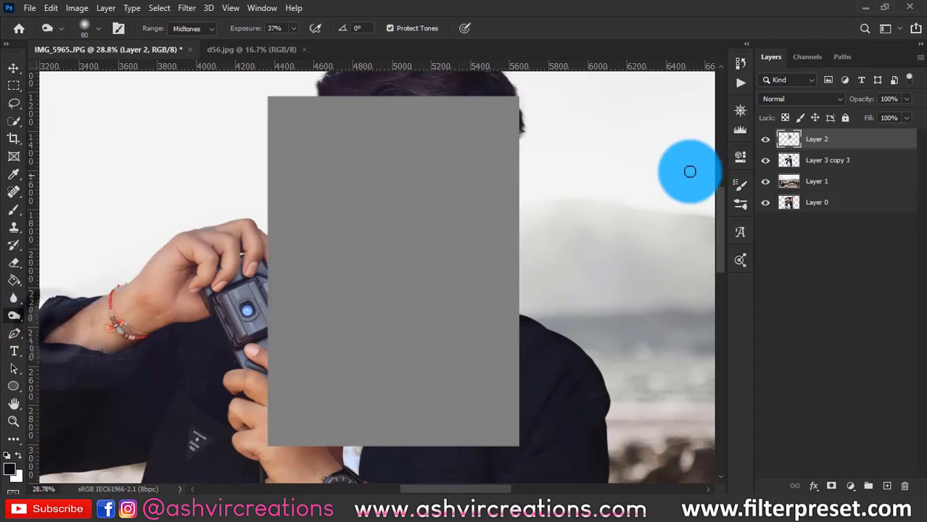
# Compare the image with the gray layer hidden, and set its blending mode to Overlay.
pyautogui.click(765, 140)
pyautogui.click(765, 139)
pyautogui.click(767, 100)
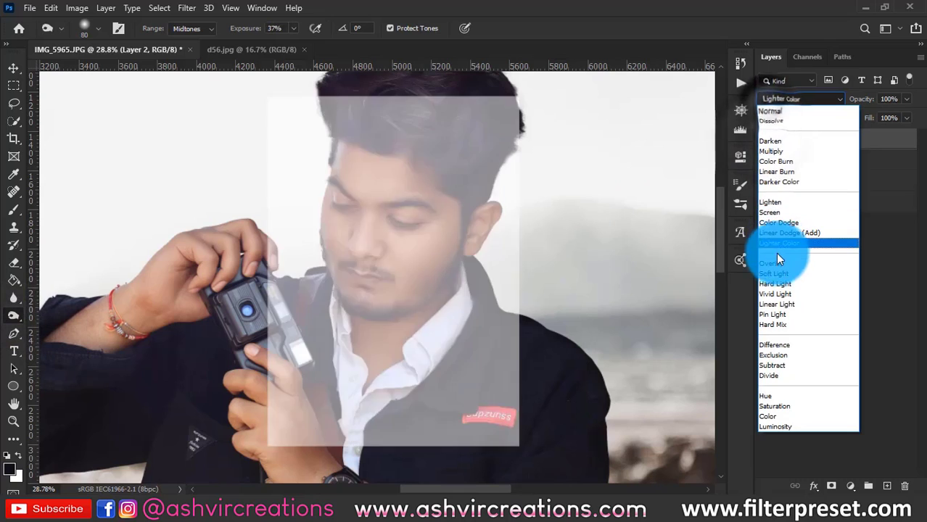
pyautogui.click(771, 250)
# Burn the cheek and jawline on the gray Overlay layer at 37% exposure with a soft brush of size 125.
pyautogui.moveTo(507, 244); pyautogui.dragTo(437, 245)
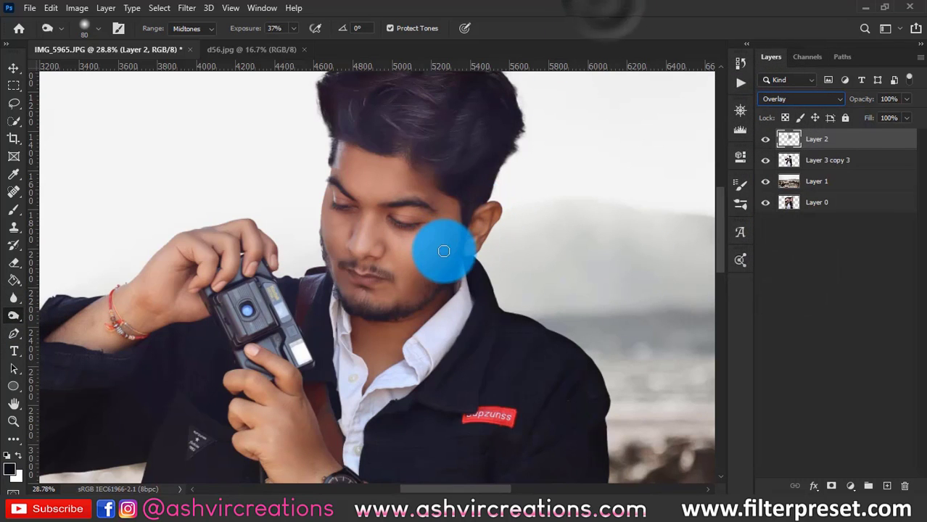
pyautogui.rightClick(443, 248)
pyautogui.click(560, 180)
pyautogui.doubleClick(543, 282)
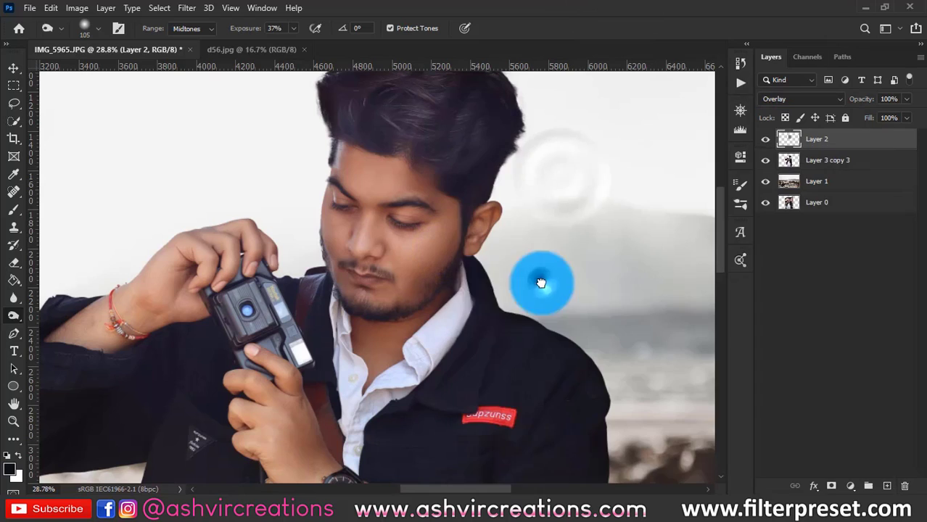
pyautogui.press(']')
pyautogui.scroll(3, 434, 244)
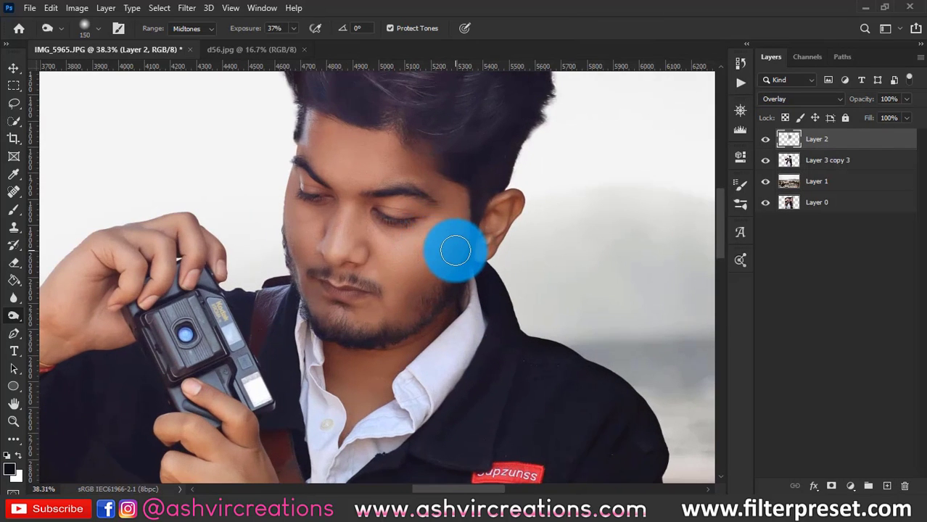
pyautogui.moveTo(454, 252); pyautogui.dragTo(410, 273)
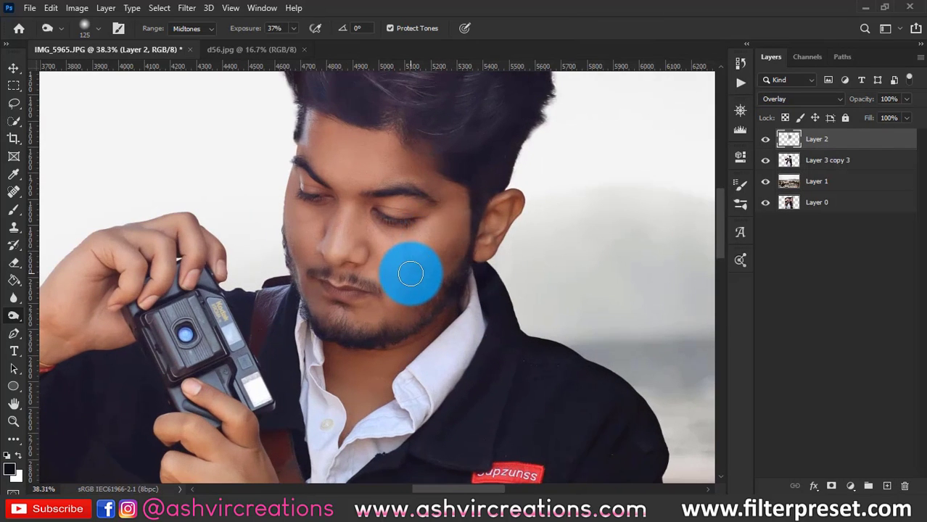
pyautogui.moveTo(393, 324); pyautogui.dragTo(460, 271)
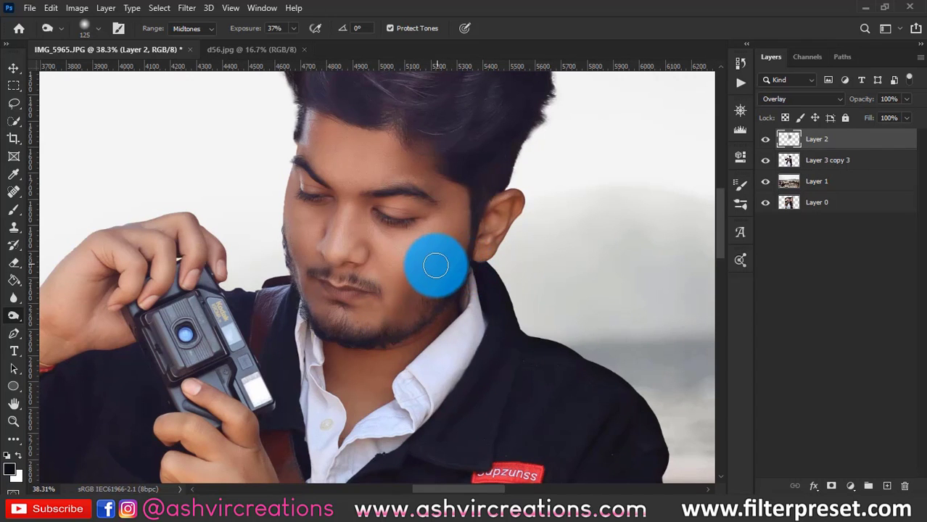
# Reduce the Burn exposure to 10% and 5% while shading the cheek, nose and eye area on the gray layer.
pyautogui.scroll(-1, 462, 246)
pyautogui.scroll(2, 462, 246)
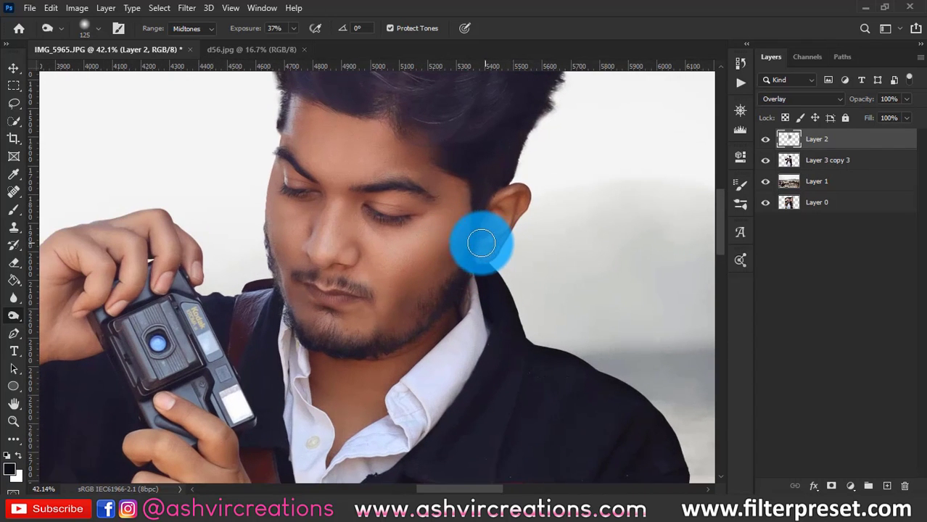
pyautogui.moveTo(426, 272)
pyautogui.mouseDown()
pyautogui.moveTo(507, 284)
pyautogui.moveTo(452, 135)
pyautogui.moveTo(362, 79)
pyautogui.moveTo(292, 50)
pyautogui.moveTo(203, 37)
pyautogui.mouseUp()
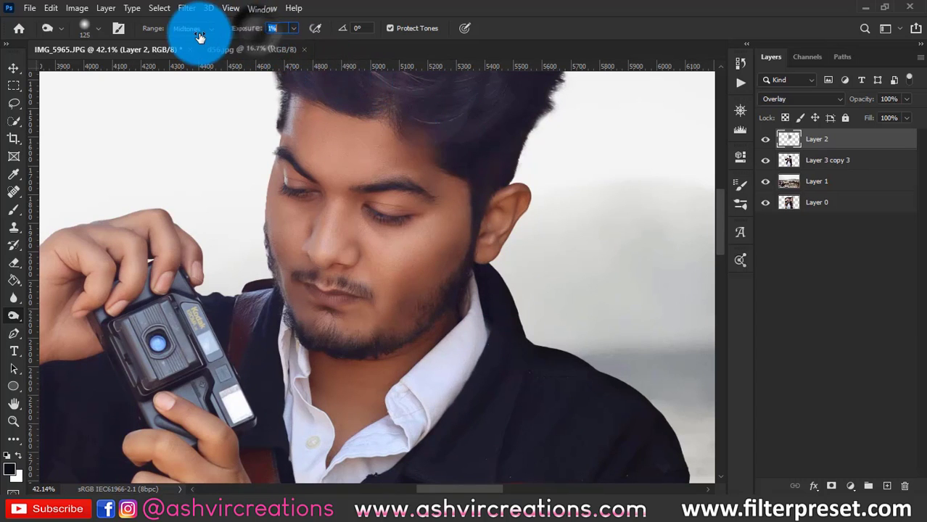
pyautogui.moveTo(450, 252)
pyautogui.mouseDown()
pyautogui.moveTo(499, 211)
pyautogui.moveTo(296, 228)
pyautogui.moveTo(373, 141)
pyautogui.moveTo(357, 187)
pyautogui.mouseUp()
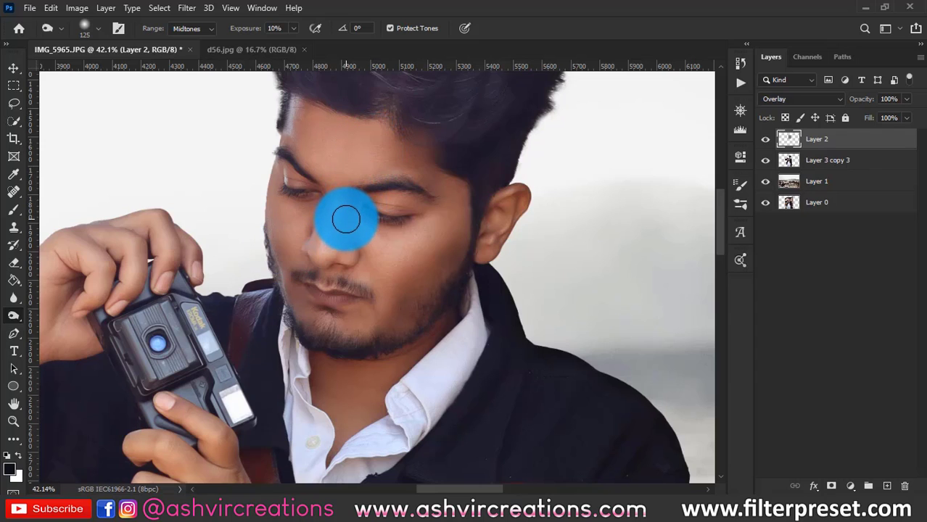
pyautogui.moveTo(338, 235)
pyautogui.mouseDown()
pyautogui.moveTo(351, 211)
pyautogui.moveTo(466, 223)
pyautogui.moveTo(358, 233)
pyautogui.moveTo(346, 224)
pyautogui.moveTo(287, 74)
pyautogui.moveTo(250, 34)
pyautogui.moveTo(347, 221)
pyautogui.moveTo(335, 246)
pyautogui.moveTo(661, 235)
pyautogui.moveTo(664, 246)
pyautogui.moveTo(744, 219)
pyautogui.moveTo(752, 158)
pyautogui.mouseUp()
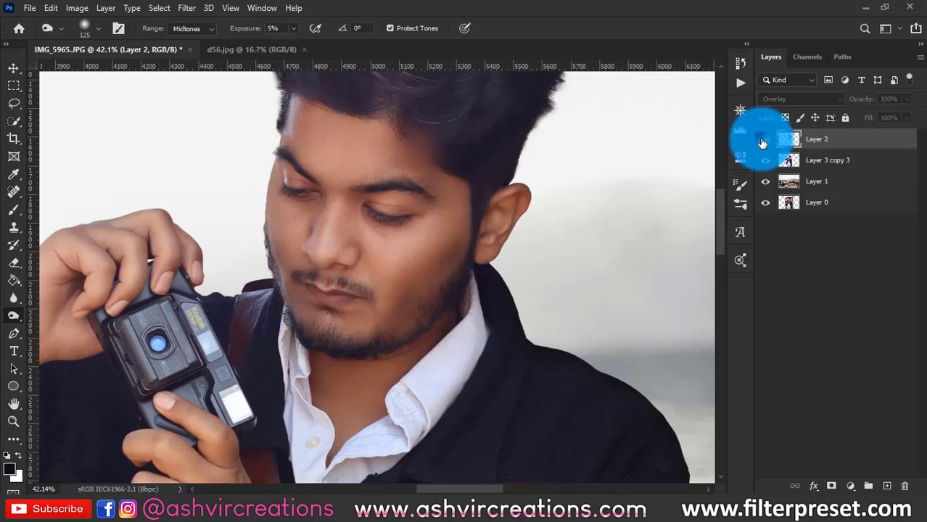
# Compare the face with and without the burn shading and reduce Layer 2's opacity to 81%.
pyautogui.click(763, 141)
pyautogui.click(762, 142)
pyautogui.click(762, 141)
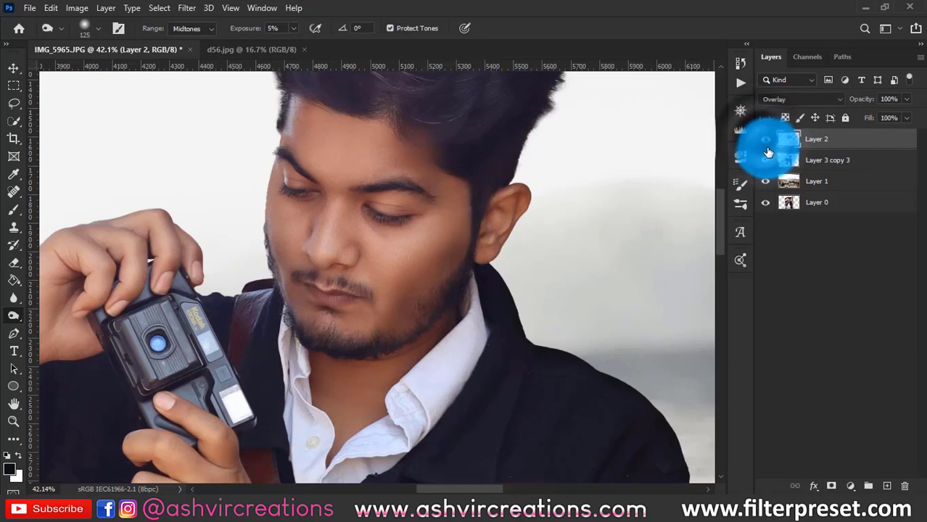
pyautogui.scroll(-5, 563, 188)
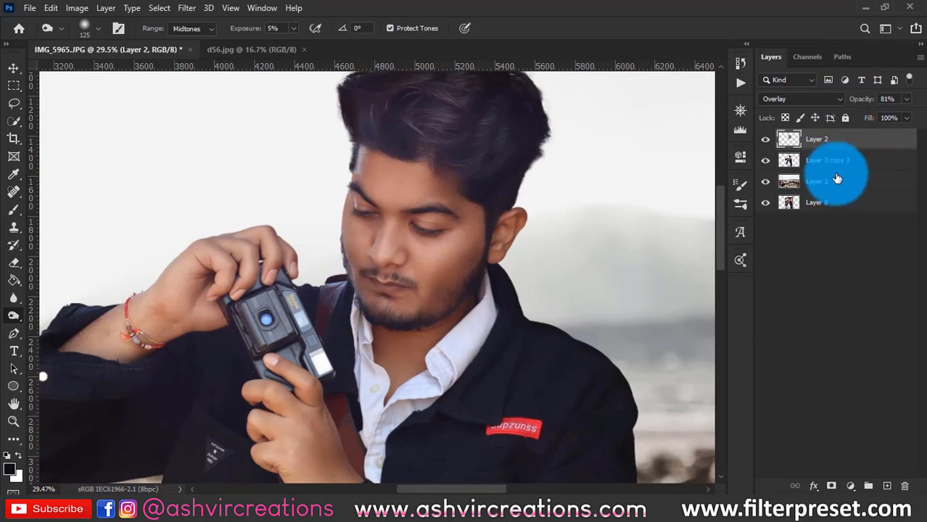
# Hide Layer 2, select Layer 3 copy 3 and set up the Blur tool with a 40 px Soft Round brush.
pyautogui.click(768, 141)
pyautogui.click(817, 159)
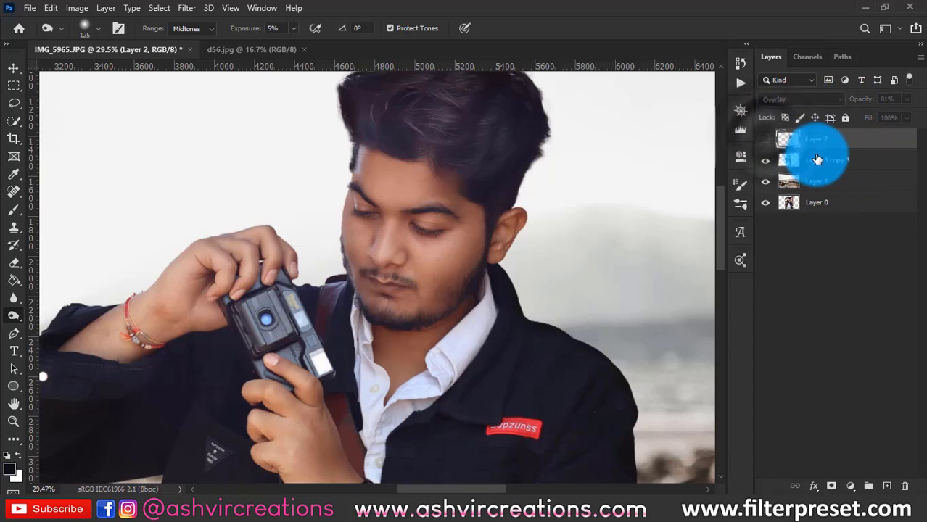
pyautogui.rightClick(14, 298)
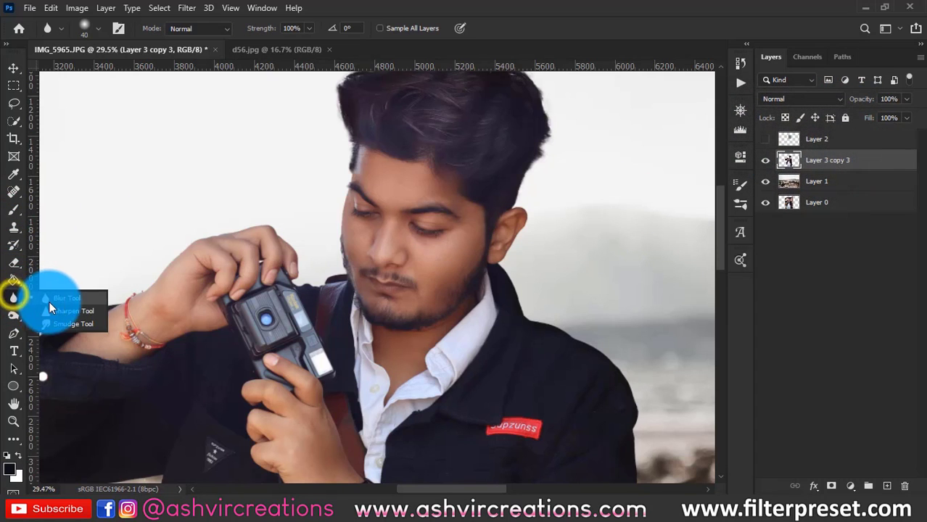
pyautogui.click(53, 298)
pyautogui.scroll(4, 90, 298)
pyautogui.moveTo(236, 287); pyautogui.dragTo(339, 270)
pyautogui.rightClick(337, 271)
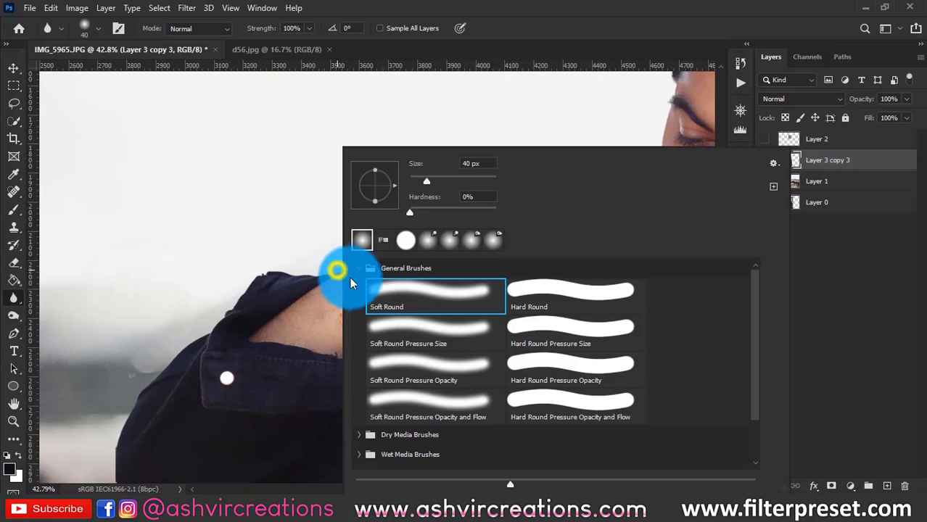
pyautogui.doubleClick(396, 296)
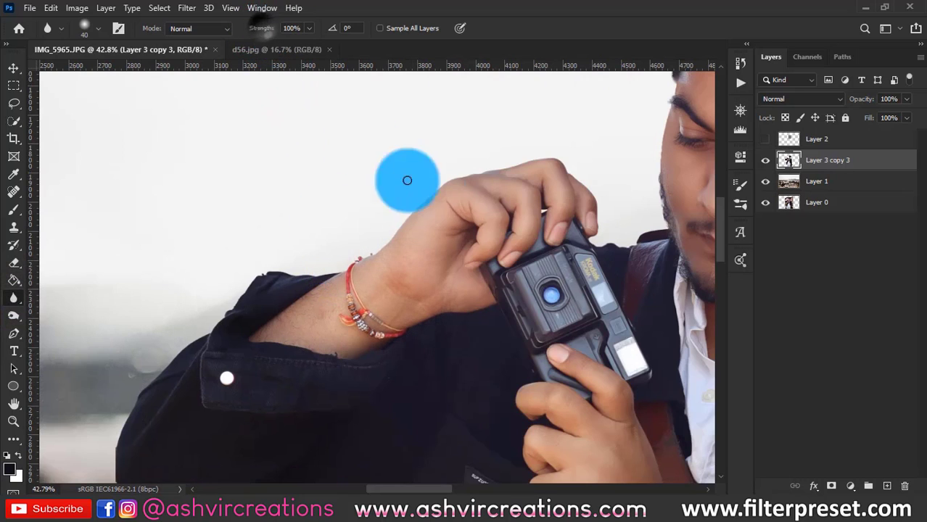
# Soften the cutout edges around the man's sleeve, hands, head, jacket and legs with the Blur tool, enlarging the brush to size 60.
pyautogui.moveTo(425, 199)
pyautogui.mouseDown()
pyautogui.moveTo(374, 257)
pyautogui.moveTo(318, 274)
pyautogui.moveTo(248, 281)
pyautogui.mouseUp()
pyautogui.scroll(4, 248, 282)
pyautogui.moveTo(262, 327); pyautogui.dragTo(407, 170)
pyautogui.press(']')
pyautogui.press(']')
pyautogui.moveTo(288, 227)
pyautogui.mouseDown()
pyautogui.moveTo(180, 413)
pyautogui.moveTo(165, 212)
pyautogui.mouseUp()
pyautogui.moveTo(166, 212)
pyautogui.mouseDown()
pyautogui.moveTo(357, 318)
pyautogui.moveTo(615, 297)
pyautogui.mouseUp()
pyautogui.moveTo(616, 297); pyautogui.dragTo(439, 156)
pyautogui.moveTo(406, 406); pyautogui.dragTo(396, 224)
pyautogui.moveTo(396, 224)
pyautogui.mouseDown()
pyautogui.moveTo(371, 417)
pyautogui.moveTo(385, 230)
pyautogui.mouseUp()
pyautogui.moveTo(379, 240)
pyautogui.mouseDown()
pyautogui.moveTo(358, 455)
pyautogui.moveTo(403, 441)
pyautogui.moveTo(338, 481)
pyautogui.moveTo(337, 311)
pyautogui.moveTo(109, 310)
pyautogui.moveTo(449, 291)
pyautogui.moveTo(455, 315)
pyautogui.moveTo(417, 405)
pyautogui.moveTo(499, 146)
pyautogui.moveTo(625, 398)
pyautogui.moveTo(542, 352)
pyautogui.moveTo(504, 172)
pyautogui.moveTo(385, 208)
pyautogui.moveTo(337, 191)
pyautogui.moveTo(513, 149)
pyautogui.moveTo(555, 480)
pyautogui.moveTo(478, 233)
pyautogui.moveTo(364, 163)
pyautogui.moveTo(368, 260)
pyautogui.moveTo(461, 137)
pyautogui.moveTo(431, 208)
pyautogui.mouseUp()
pyautogui.moveTo(359, 174); pyautogui.dragTo(330, 347)
pyautogui.moveTo(332, 423)
pyautogui.mouseDown()
pyautogui.moveTo(241, 383)
pyautogui.moveTo(188, 315)
pyautogui.mouseUp()
pyautogui.moveTo(248, 325)
pyautogui.mouseDown()
pyautogui.moveTo(546, 294)
pyautogui.moveTo(540, 280)
pyautogui.mouseUp()
pyautogui.scroll(1, 464, 256)
pyautogui.moveTo(464, 256); pyautogui.dragTo(490, 272)
pyautogui.moveTo(238, 310); pyautogui.dragTo(230, 340)
pyautogui.scroll(-5, 209, 337)
pyautogui.scroll(-8, 321, 262)
pyautogui.scroll(8, 320, 262)
# Add a new layer above Layer 3 copy 3 and clip it to the man with a clipping mask.
pyautogui.click(887, 486)
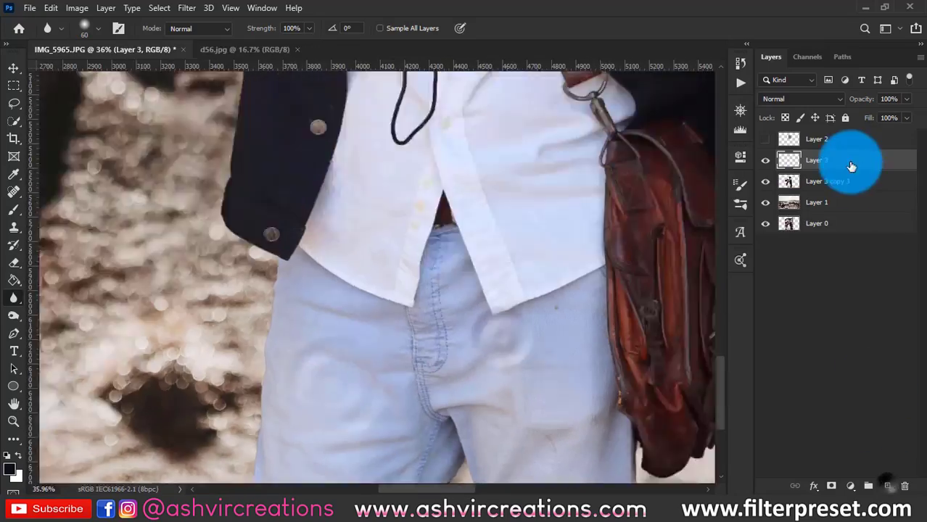
pyautogui.hotkey('ctrl', '0')
pyautogui.press('b')
pyautogui.rightClick(851, 166)
pyautogui.click(689, 253)
# Sample colors from the image and paint over the lower jeans on the clipped layer with a size 150 soft brush.
pyautogui.scroll(8, 319, 395)
pyautogui.keyDown('alt'); pyautogui.click(402, 166); pyautogui.keyUp('alt')
pyautogui.moveTo(396, 174); pyautogui.dragTo(360, 289)
pyautogui.moveTo(627, 393); pyautogui.dragTo(474, 345)
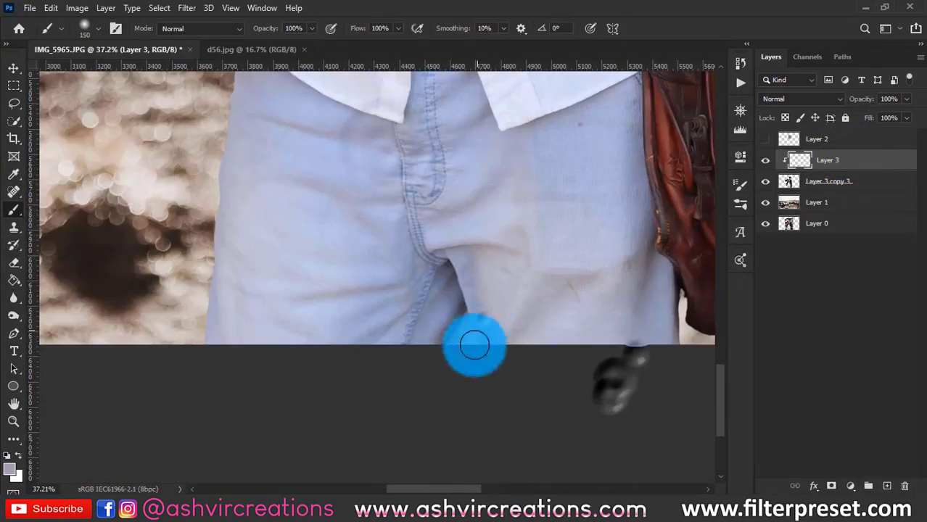
pyautogui.moveTo(571, 327); pyautogui.dragTo(480, 319)
pyautogui.scroll(2, 581, 323)
pyautogui.keyDown('alt'); pyautogui.click(590, 323); pyautogui.keyUp('alt')
# Merge the painted clipped layer with Layer 3 copy 3.
pyautogui.scroll(-13, 598, 322)
pyautogui.keyDown('shift'); pyautogui.click(838, 180); pyautogui.keyUp('shift')
pyautogui.hotkey('ctrl', 'e')
pyautogui.press('v')
pyautogui.scroll(-11, 385, 190)
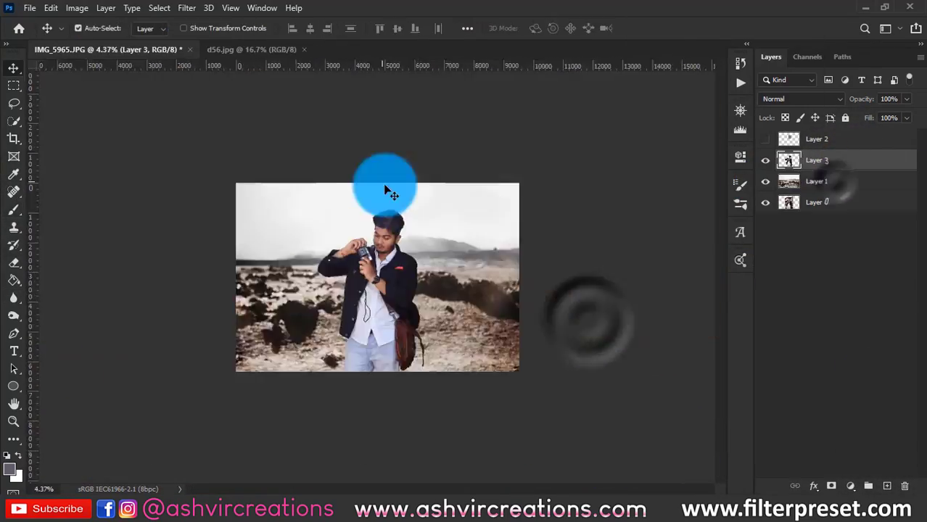
# Show Layer 2 again and merge Layer 2, Layer 3 and Layer 1 into one layer.
pyautogui.click(838, 148)
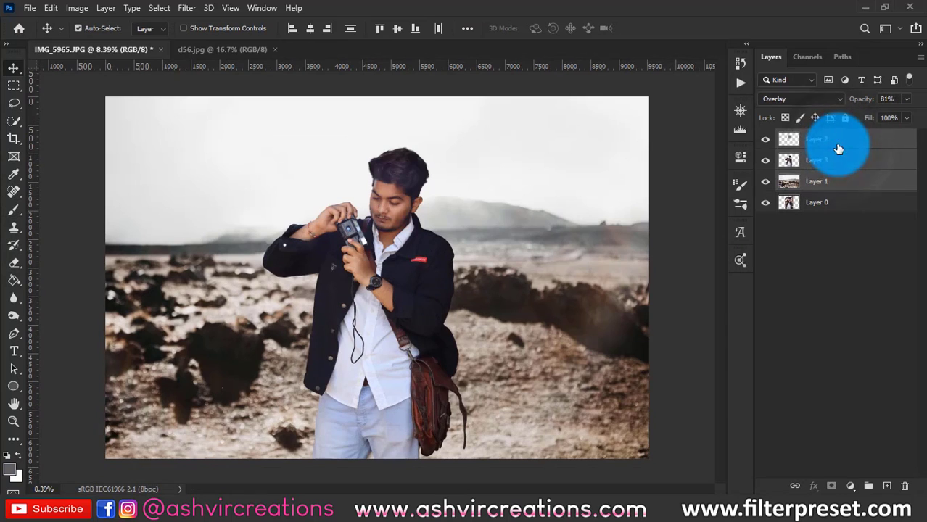
pyautogui.rightClick(838, 149)
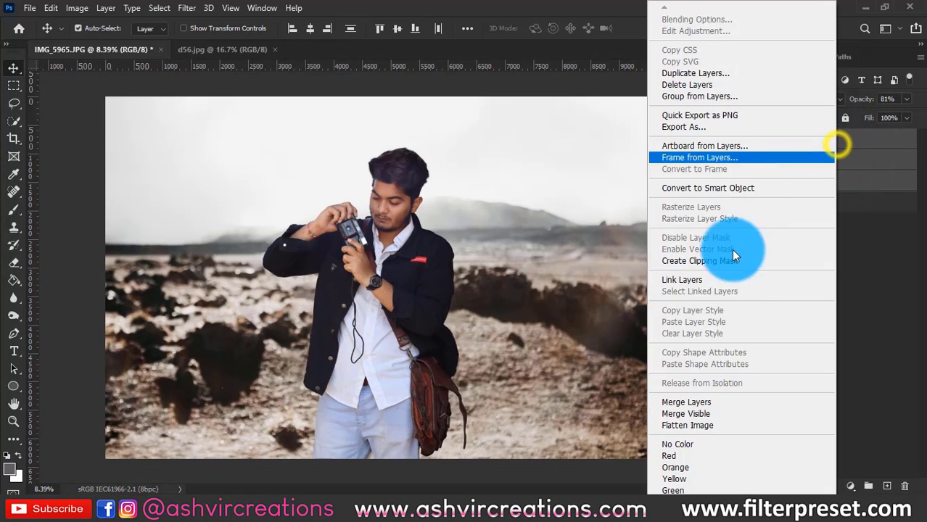
pyautogui.click(721, 397)
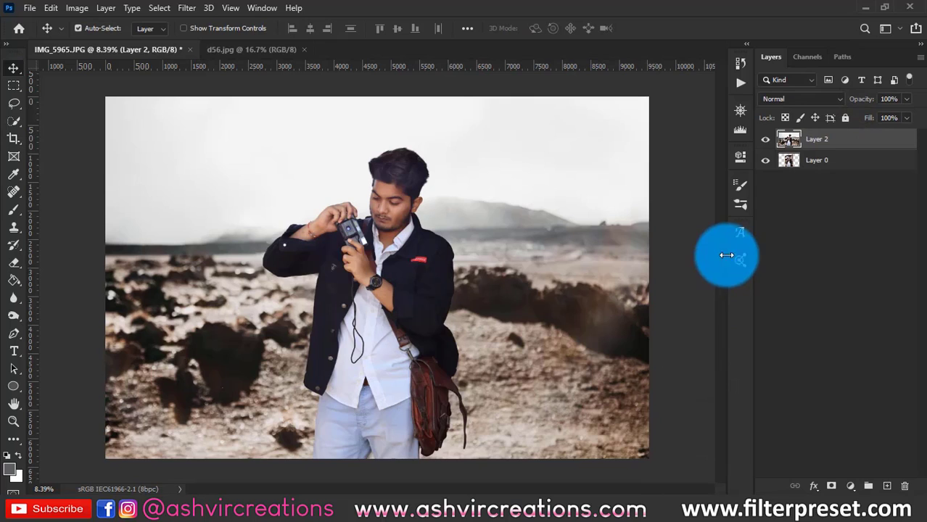
# Open the merged layer in Camera Raw Filter, apply the FP-JoanCarol Inspired preset and put away the Snipping Tool reference photo.
pyautogui.click(186, 8)
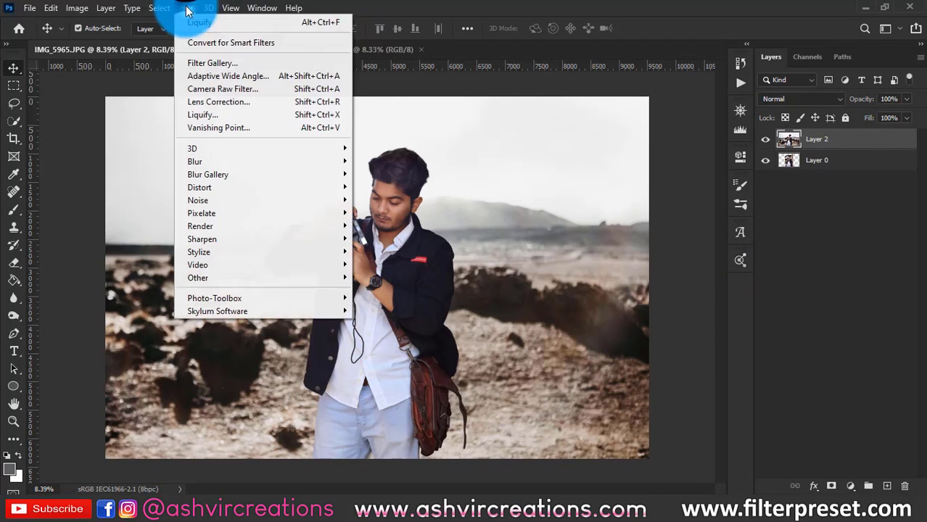
pyautogui.click(200, 89)
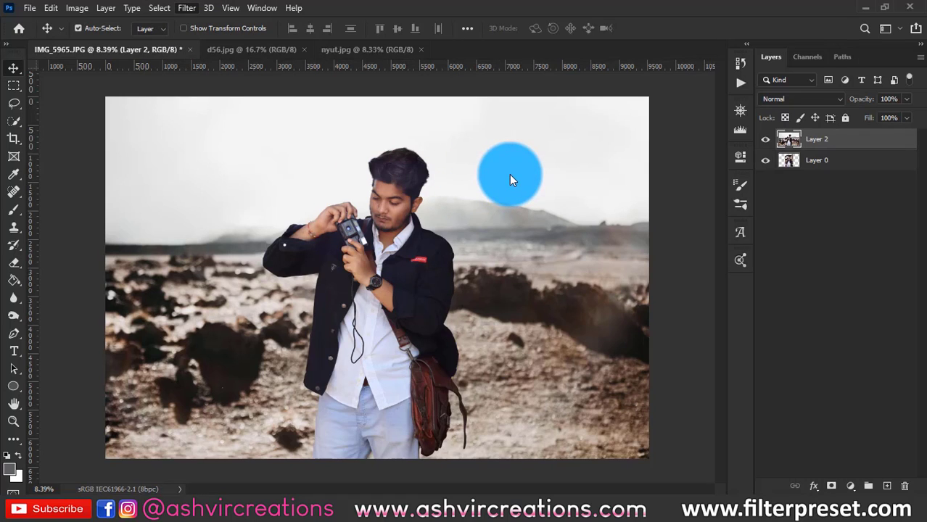
pyautogui.hotkey('ctrl', 'shift', 'a')
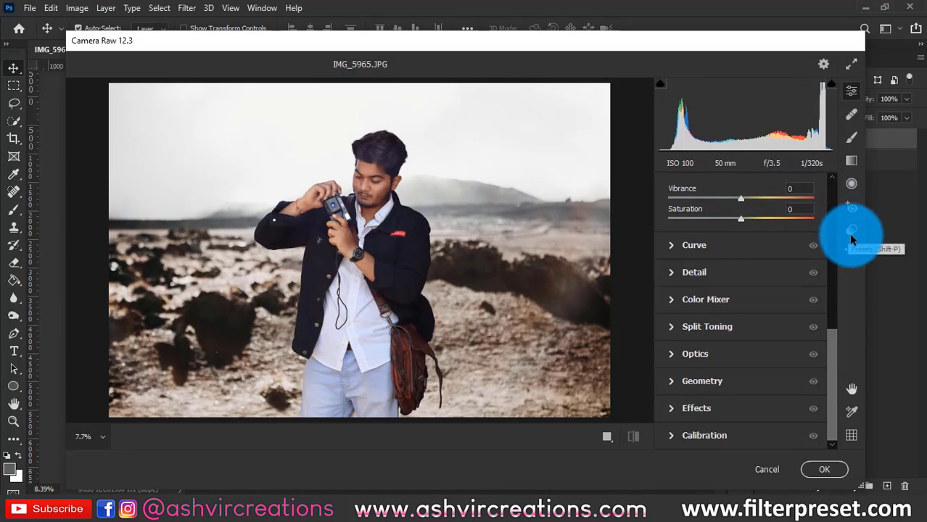
pyautogui.click(851, 239)
pyautogui.moveTo(830, 216); pyautogui.dragTo(751, 338)
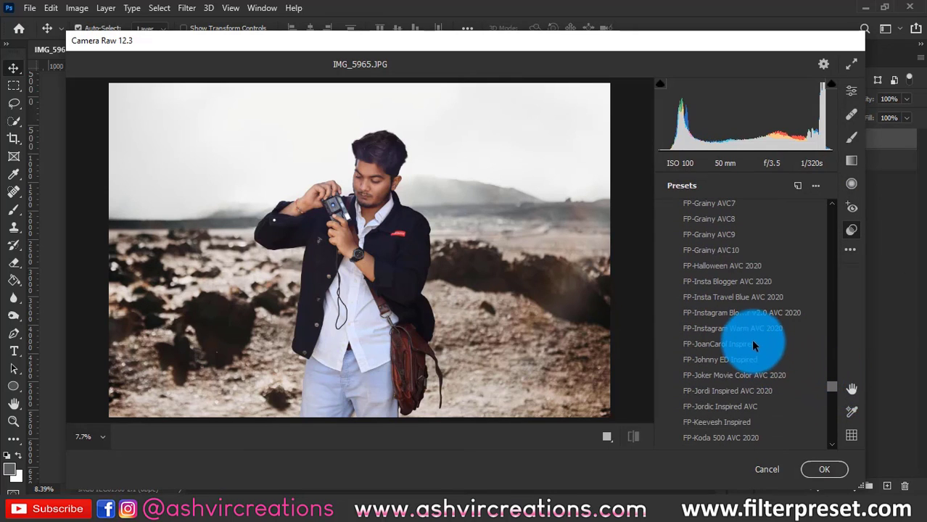
pyautogui.click(751, 342)
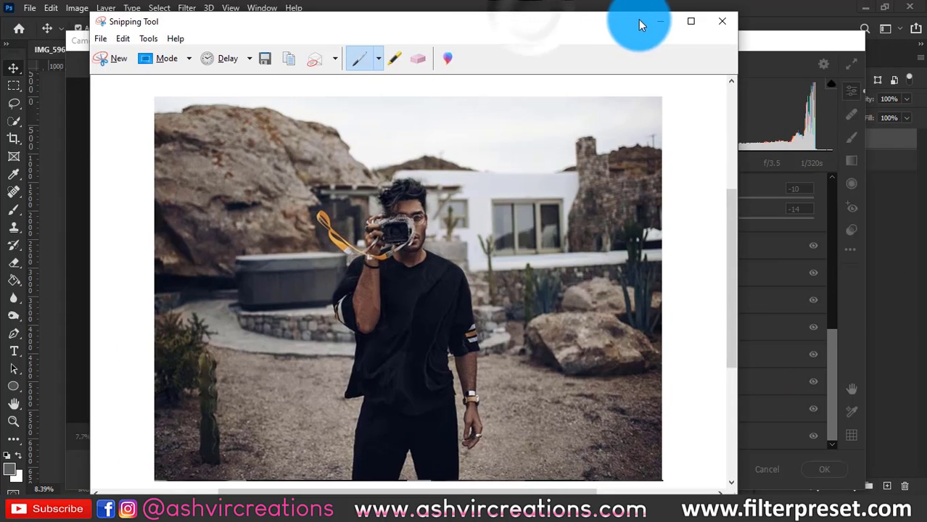
pyautogui.click(767, 45)
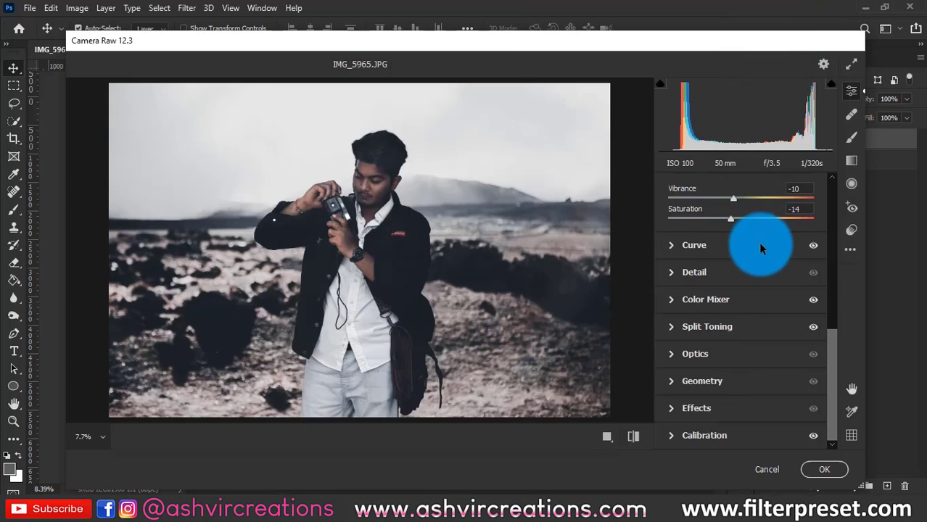
# Brighten the orange and red tones in the Color Mixer, setting the red luminance to +100.
pyautogui.scroll(3, 760, 248)
pyautogui.scroll(-1, 759, 247)
pyautogui.scroll(3, 760, 247)
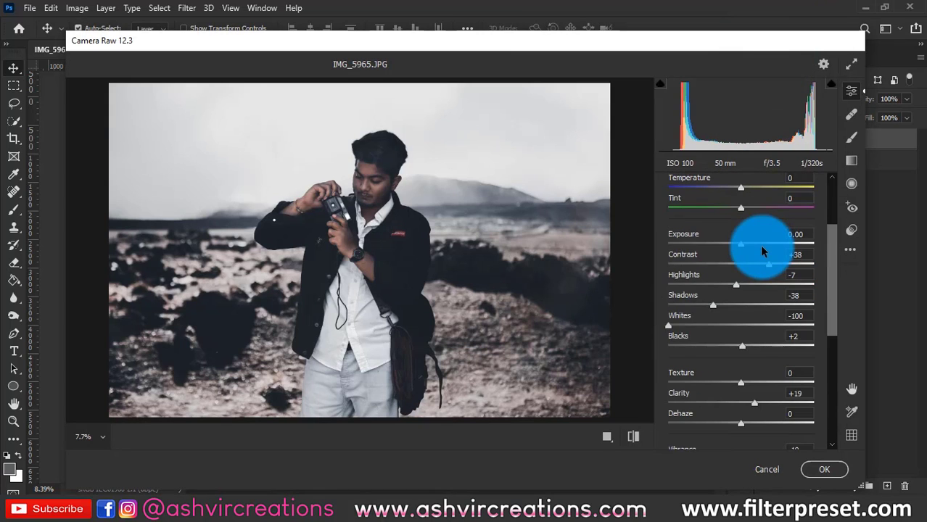
pyautogui.scroll(-5, 759, 247)
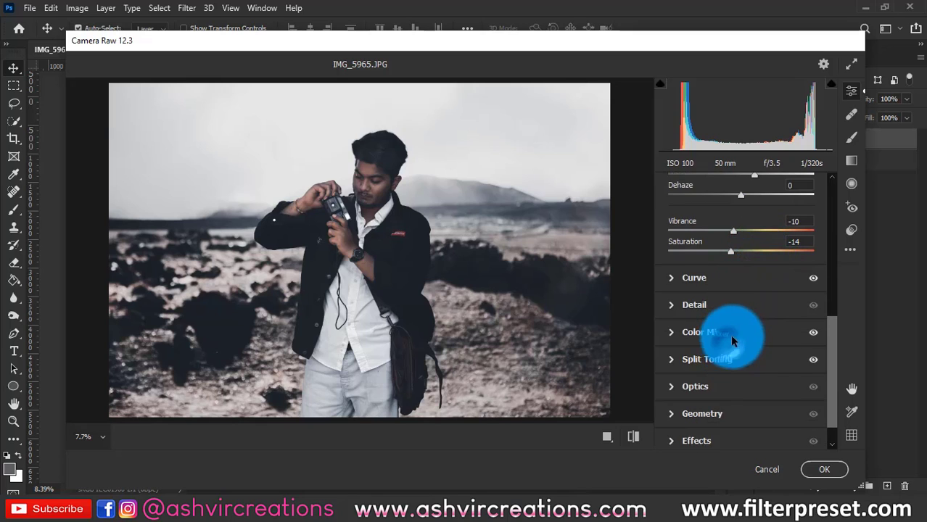
pyautogui.click(729, 334)
pyautogui.click(682, 342)
pyautogui.moveTo(750, 412); pyautogui.dragTo(804, 413)
pyautogui.click(692, 341)
pyautogui.moveTo(733, 389); pyautogui.dragTo(831, 421)
pyautogui.click(674, 342)
pyautogui.click(760, 405)
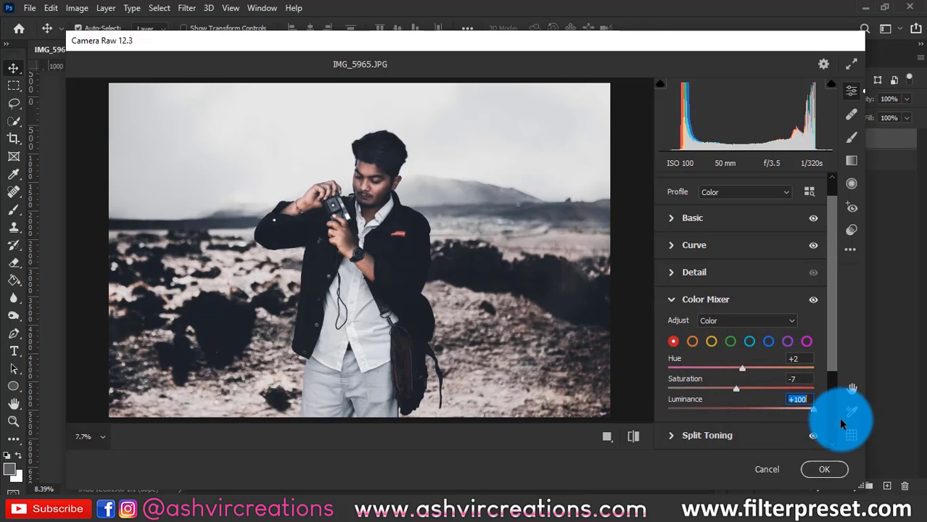
# Set the orange luminance to +58 in the Color Mixer and check the man's skin up close.
pyautogui.click(691, 341)
pyautogui.moveTo(807, 409); pyautogui.dragTo(782, 417)
pyautogui.moveTo(369, 185); pyautogui.dragTo(391, 207)
# In the Basic settings, set exposure to +0.30, contrast to +16, highlights to -56 and shadows to -4.
pyautogui.scroll(2, 740, 245)
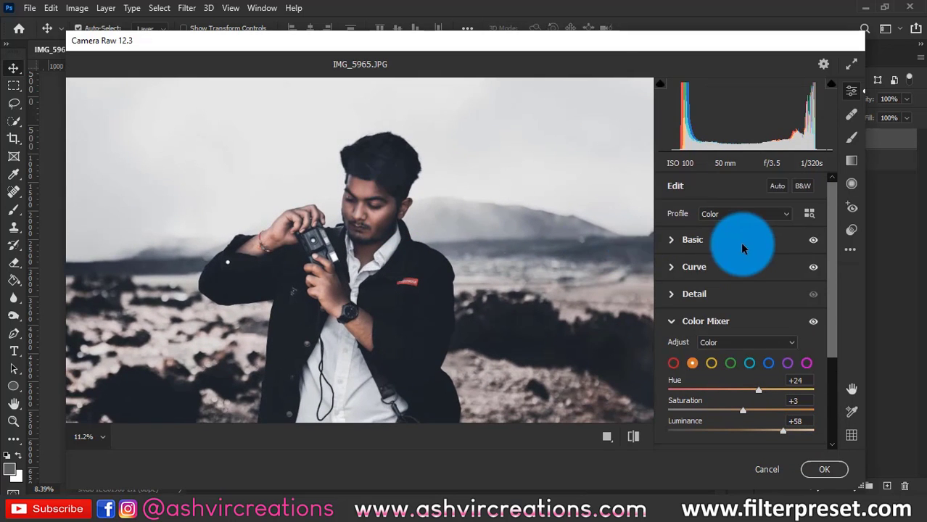
pyautogui.click(742, 236)
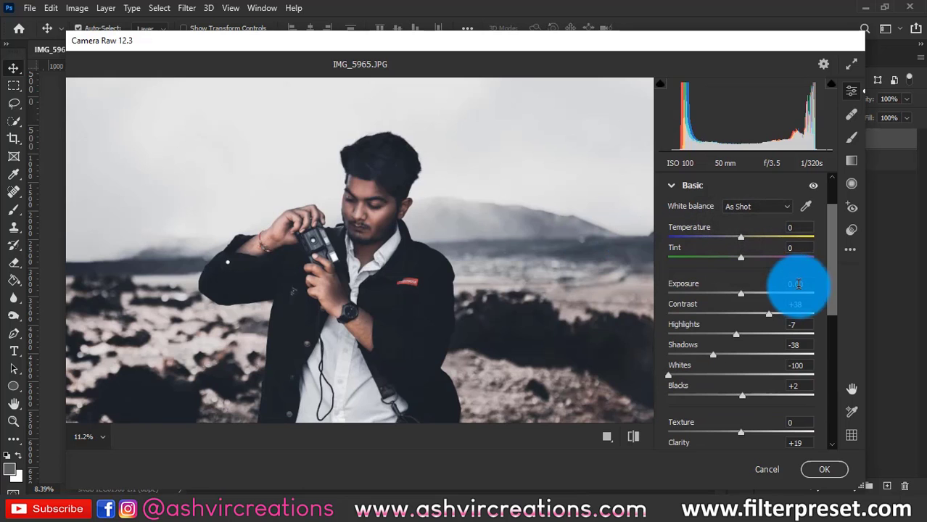
pyautogui.moveTo(743, 294); pyautogui.dragTo(746, 295)
pyautogui.moveTo(424, 306); pyautogui.dragTo(379, 275)
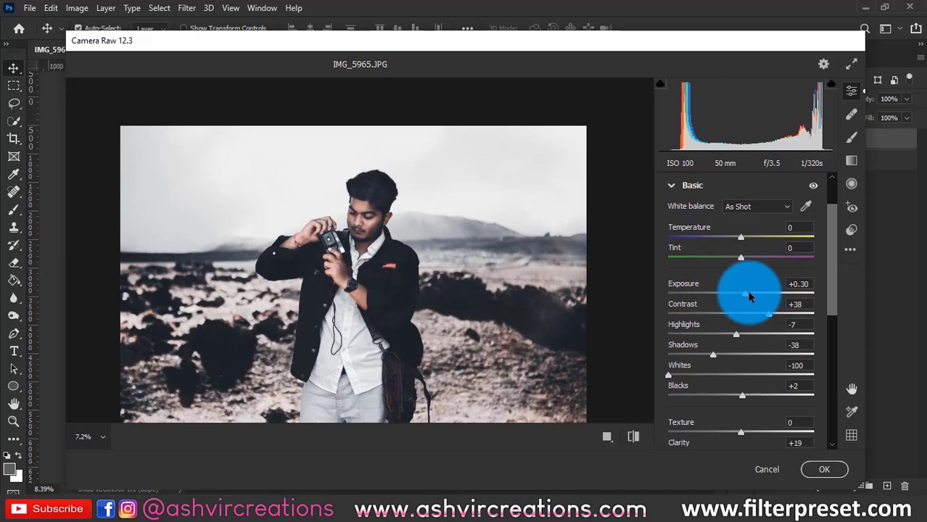
pyautogui.moveTo(766, 312); pyautogui.dragTo(742, 358)
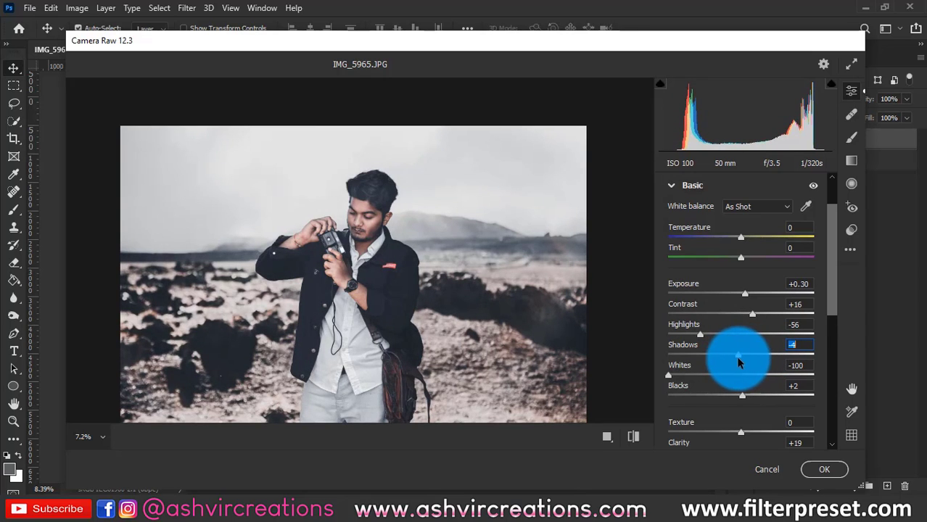
# Refine the basic tones by setting exposure to +0.15 and shadows to +7.
pyautogui.click(796, 287)
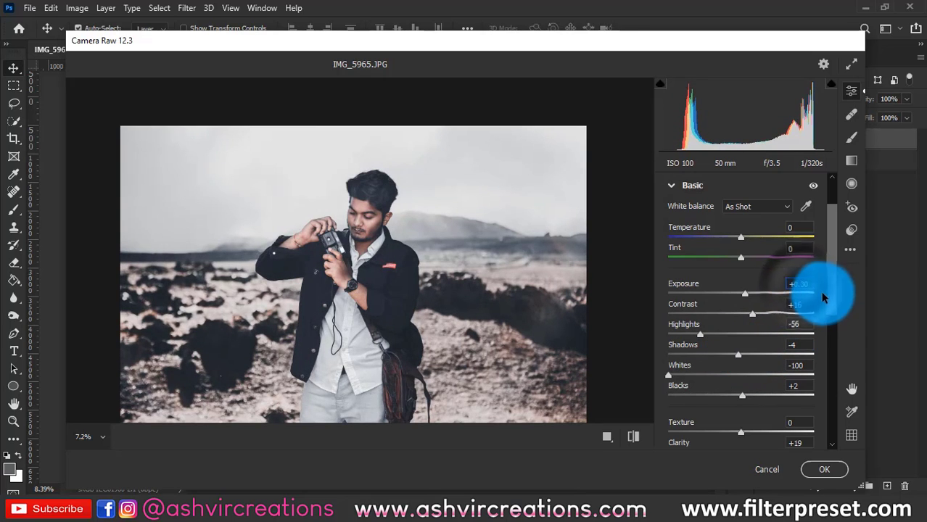
pyautogui.press('Down')
pyautogui.press('Down')
pyautogui.press('Down')
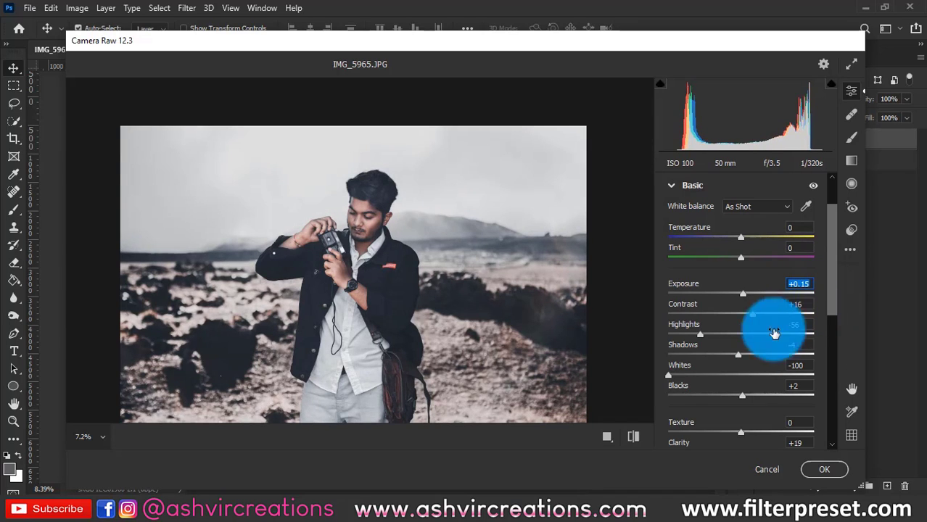
pyautogui.moveTo(739, 351); pyautogui.dragTo(746, 354)
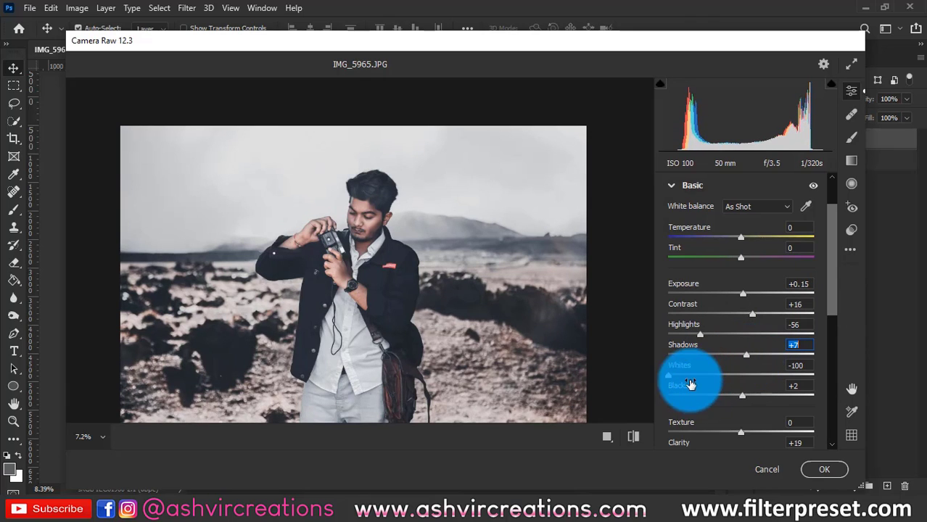
# Set whites to -87 and blacks to -47, and check the man against the landscape.
pyautogui.moveTo(691, 373)
pyautogui.mouseDown()
pyautogui.moveTo(726, 371)
pyautogui.moveTo(677, 376)
pyautogui.mouseUp()
pyautogui.moveTo(731, 395); pyautogui.dragTo(707, 397)
pyautogui.click(377, 254)
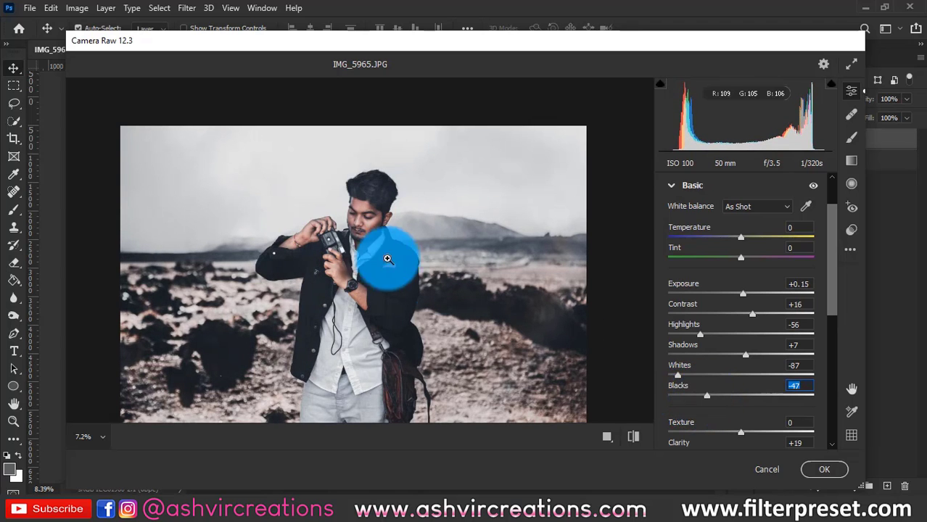
pyautogui.moveTo(382, 289); pyautogui.dragTo(374, 283)
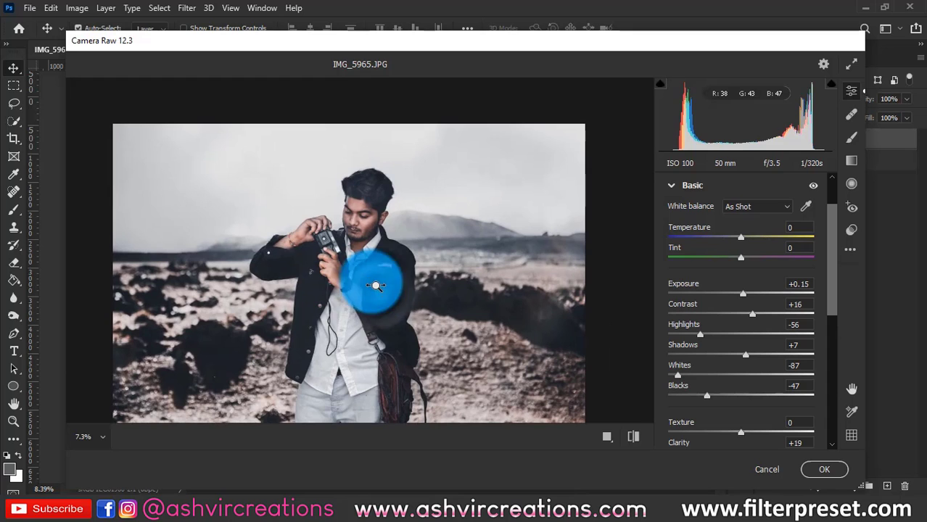
pyautogui.moveTo(404, 313); pyautogui.dragTo(367, 232)
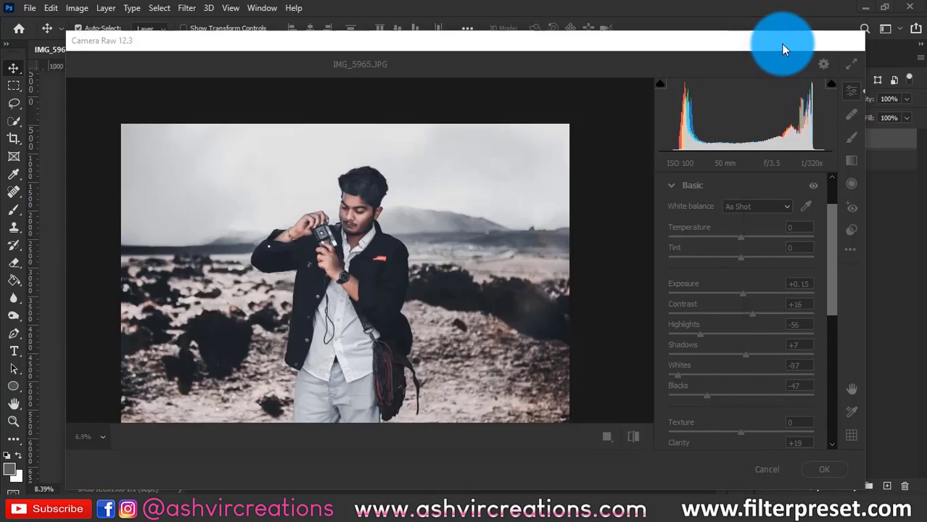
# Set clarity to +10 and look at the reference photo in Snipping Tool for comparison.
pyautogui.scroll(-3, 789, 323)
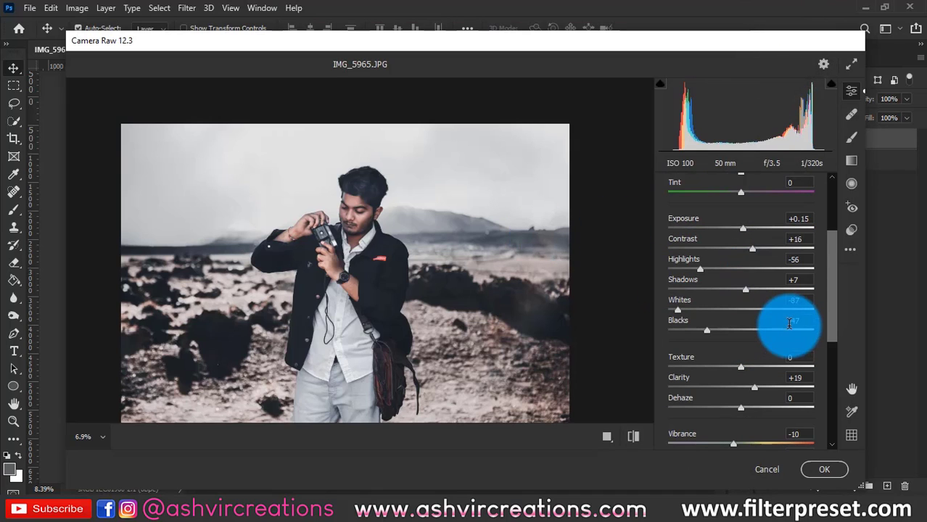
pyautogui.moveTo(752, 386)
pyautogui.mouseDown()
pyautogui.moveTo(737, 386)
pyautogui.moveTo(748, 392)
pyautogui.mouseUp()
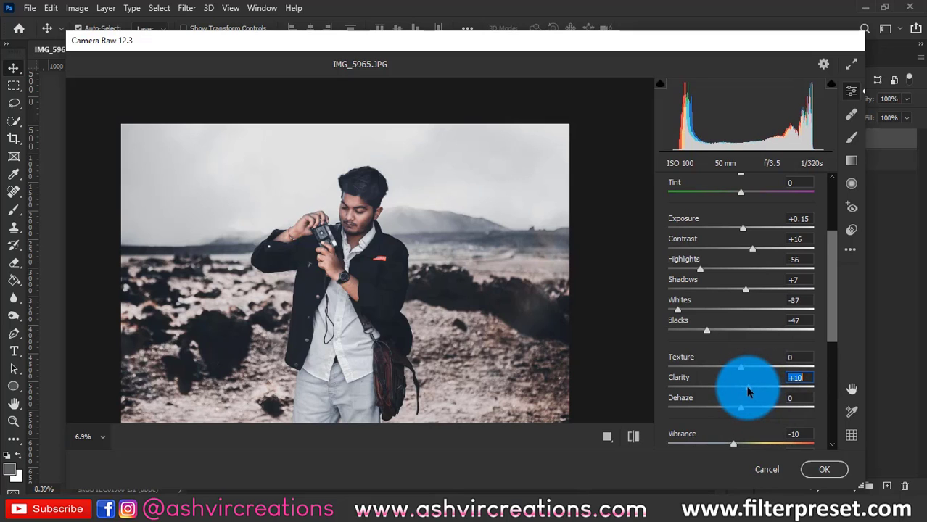
pyautogui.scroll(-1, 784, 380)
pyautogui.click(713, 507)
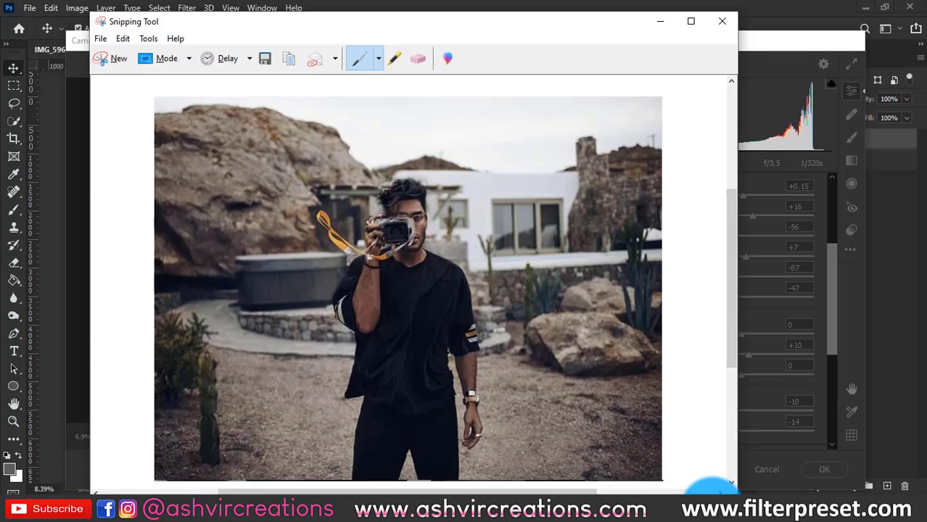
pyautogui.click(715, 501)
# Nudge the black point of the point curve slightly down and apply the Camera Raw grading to the layer.
pyautogui.scroll(-2, 750, 363)
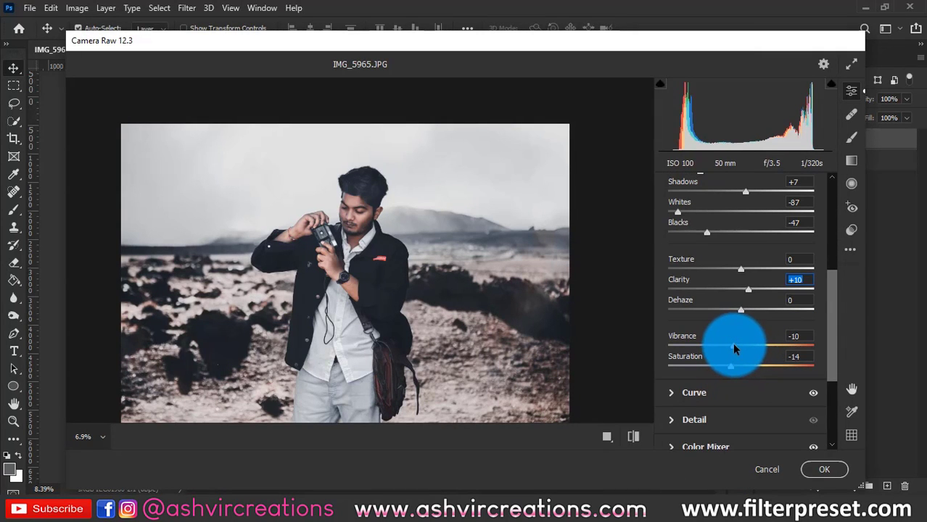
pyautogui.scroll(-1, 734, 346)
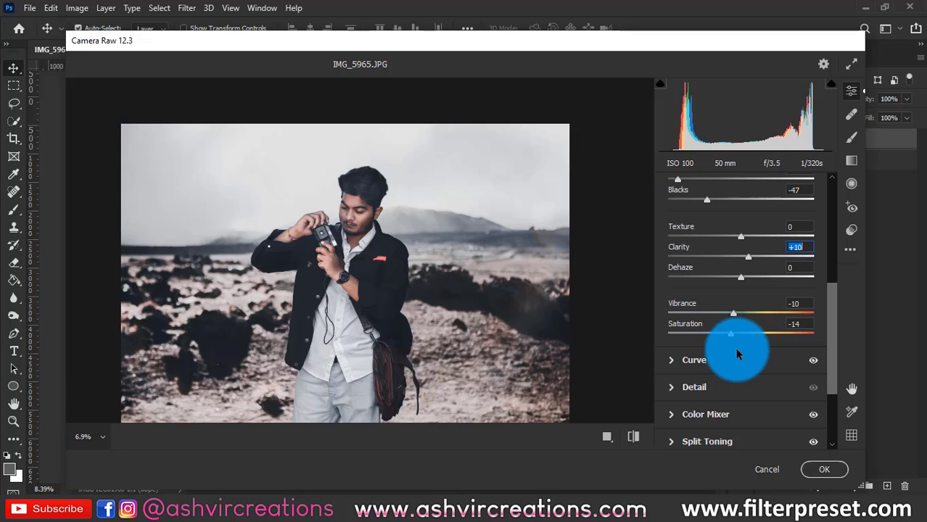
pyautogui.click(726, 358)
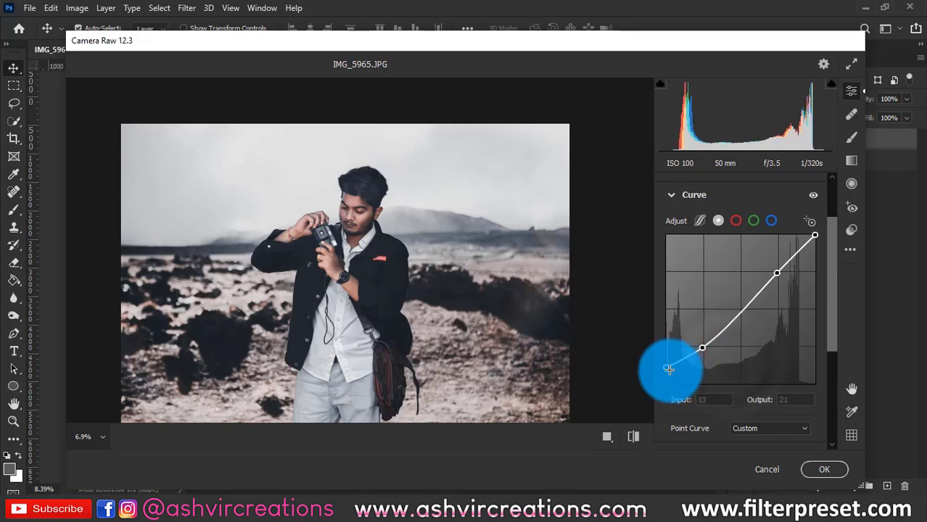
pyautogui.moveTo(666, 369); pyautogui.dragTo(666, 370)
pyautogui.click(823, 469)
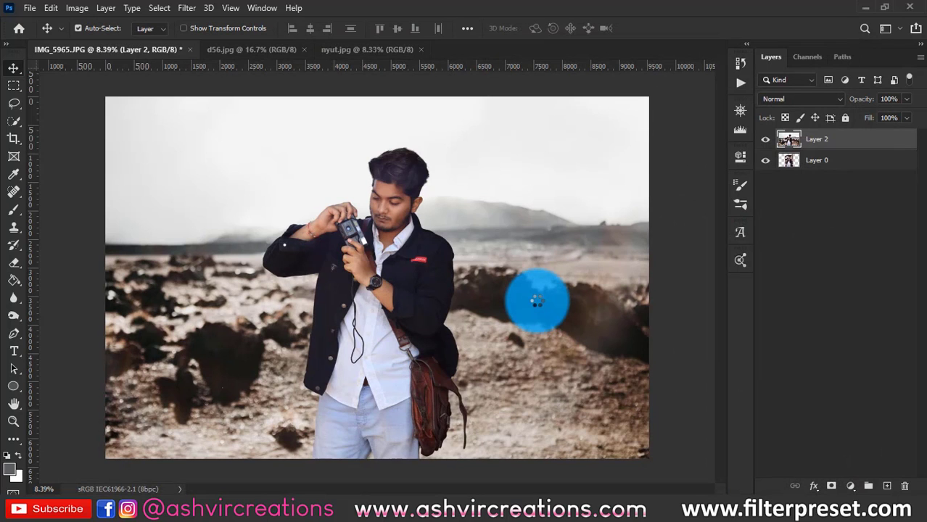
# Examine the graded composite and compare it with the reference photo in Snipping Tool.
pyautogui.scroll(-2, 483, 229)
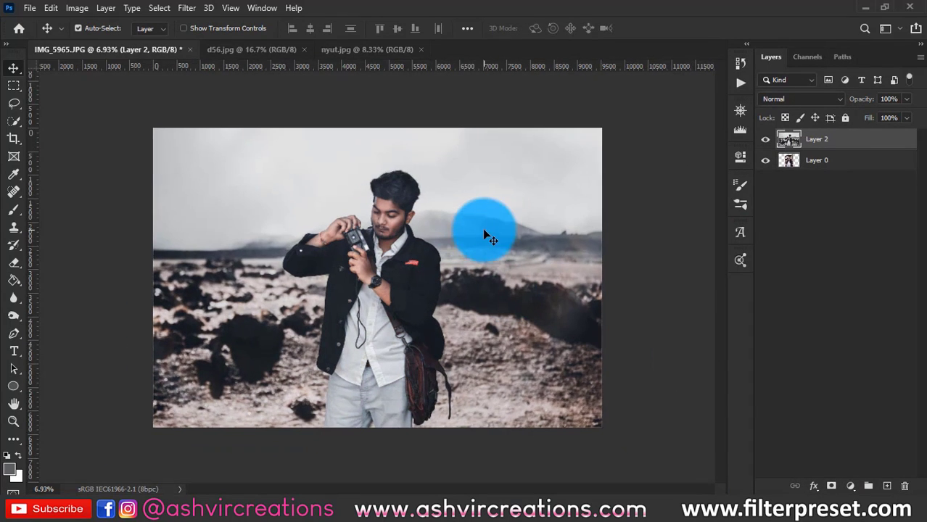
pyautogui.scroll(1, 482, 228)
pyautogui.click(718, 508)
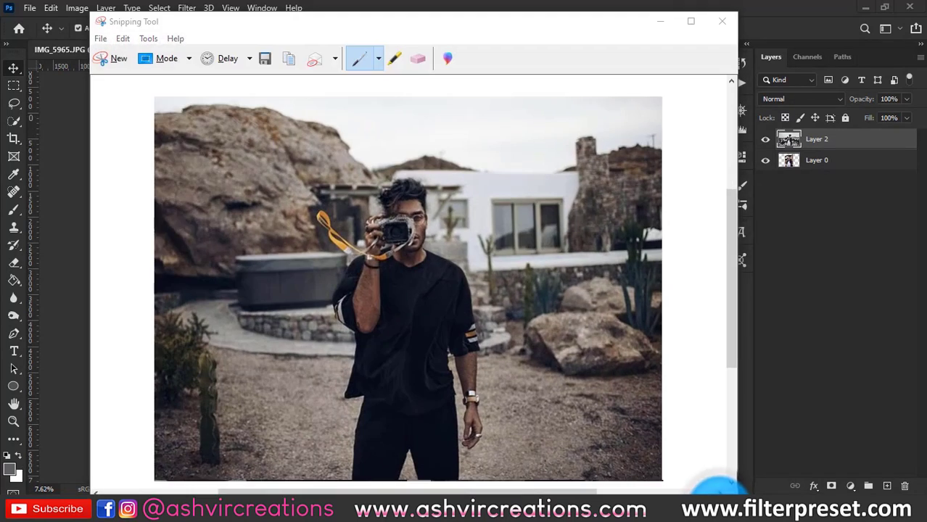
pyautogui.click(718, 508)
pyautogui.scroll(2, 425, 244)
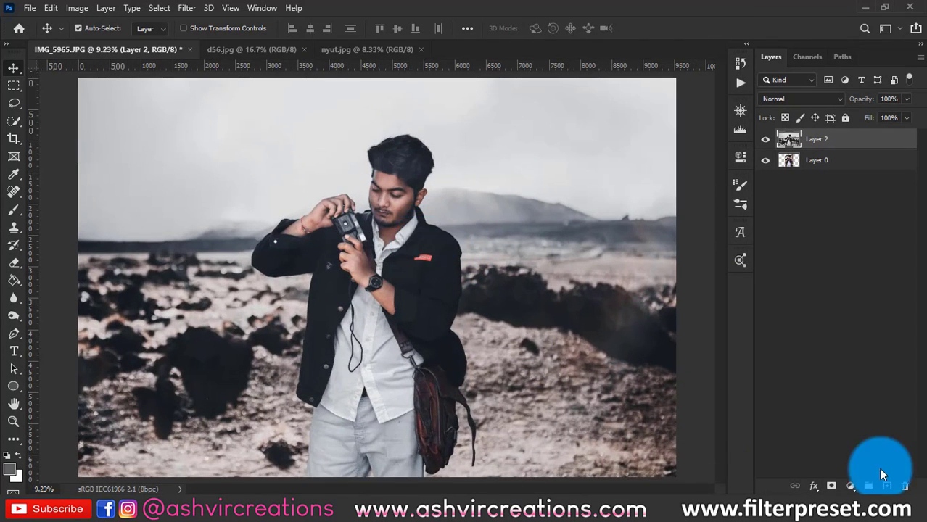
# Add a Hue/Saturation adjustment layer, sample the man's skin and set the hue of the Reds to +7.
pyautogui.click(853, 485)
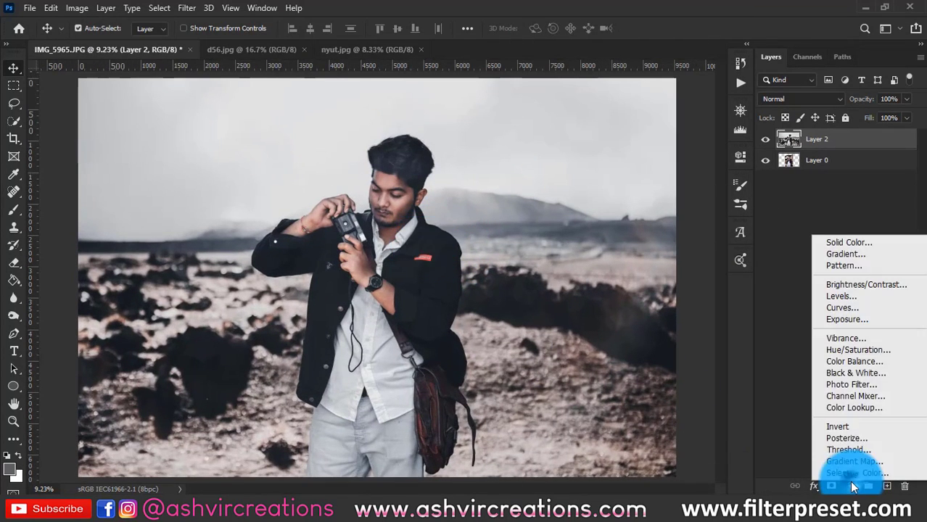
pyautogui.click(848, 351)
pyautogui.click(549, 215)
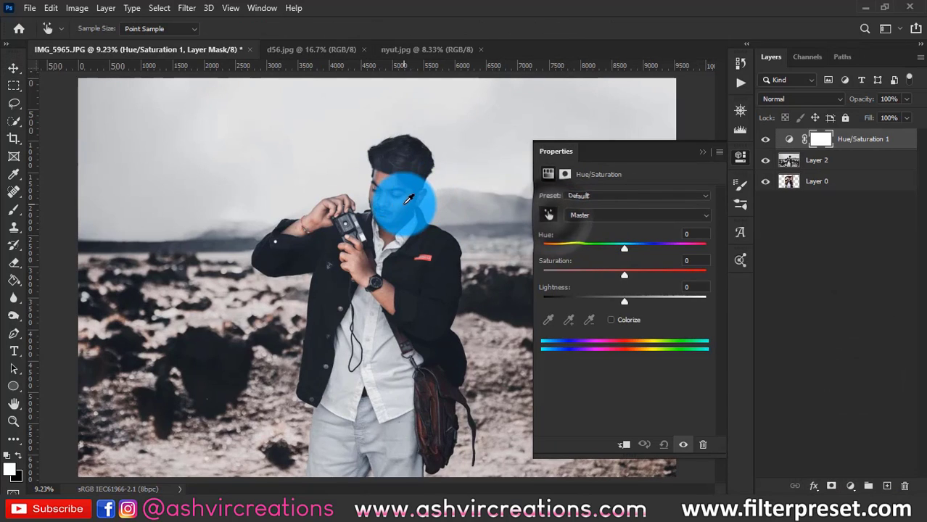
pyautogui.click(404, 203)
pyautogui.moveTo(623, 248); pyautogui.dragTo(630, 250)
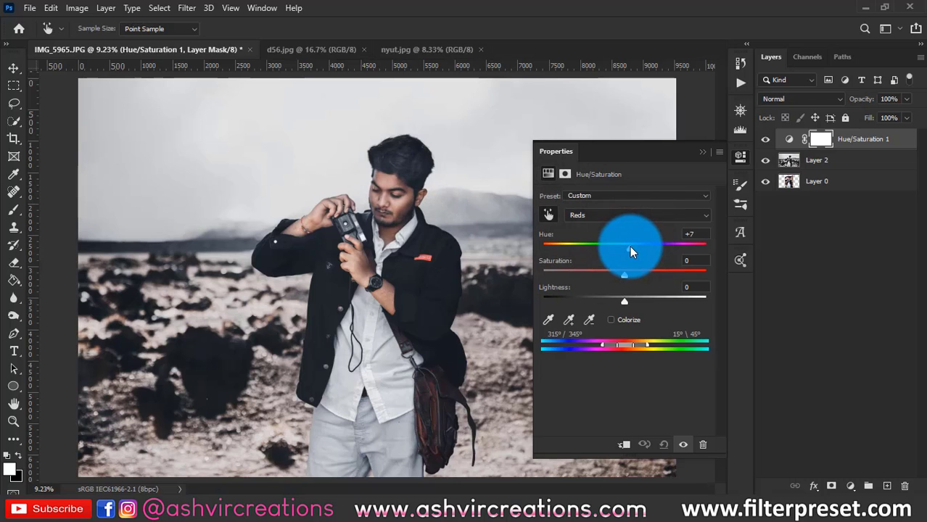
pyautogui.click(700, 156)
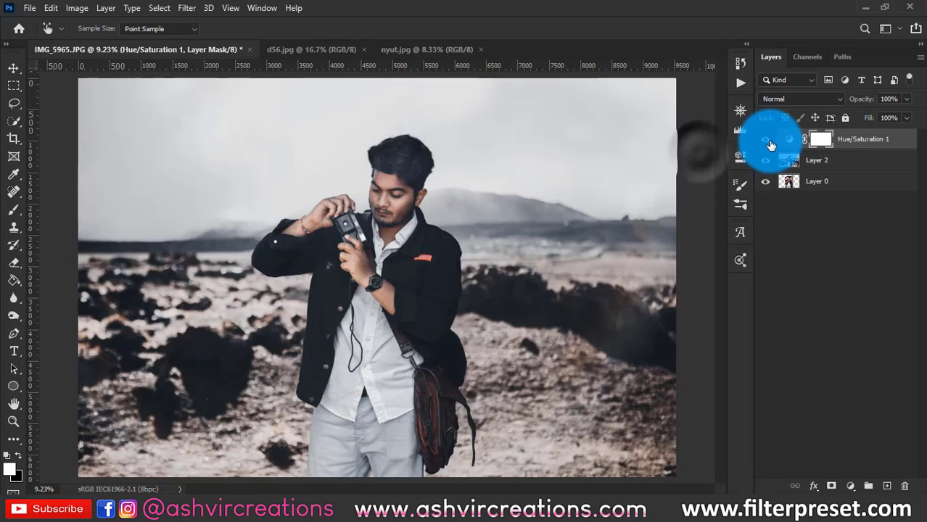
# Merge the Hue/Saturation 1 adjustment with Layer 2.
pyautogui.click(825, 162)
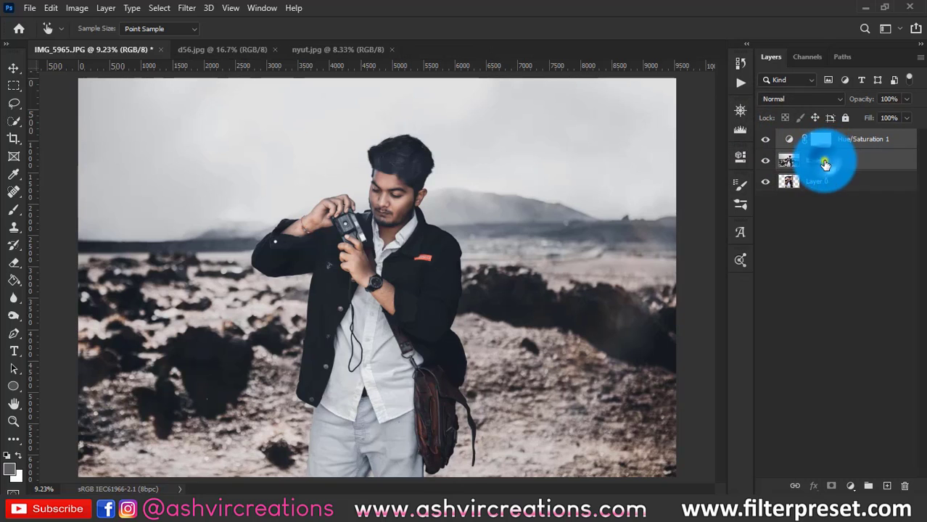
pyautogui.rightClick(823, 161)
pyautogui.click(685, 403)
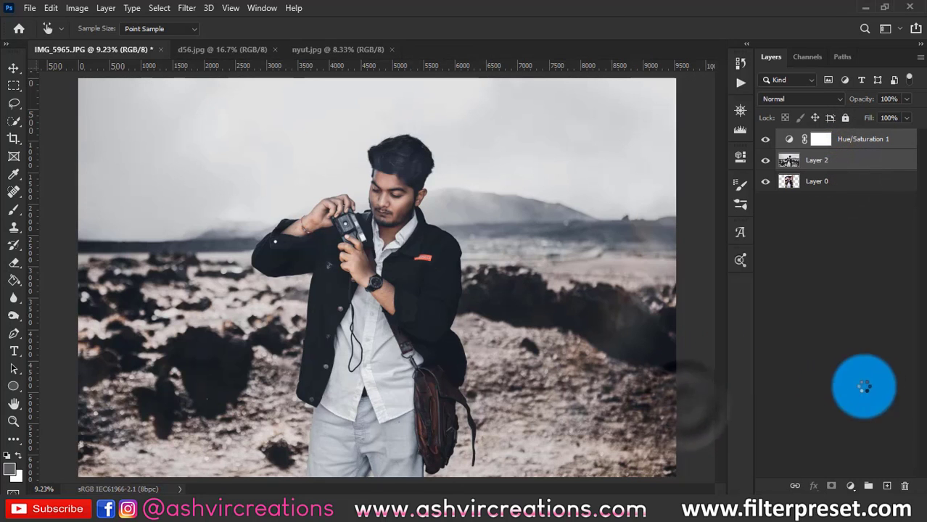
# Add a Selective Color adjustment layer and set cyan to +1% for the Blacks.
pyautogui.click(852, 488)
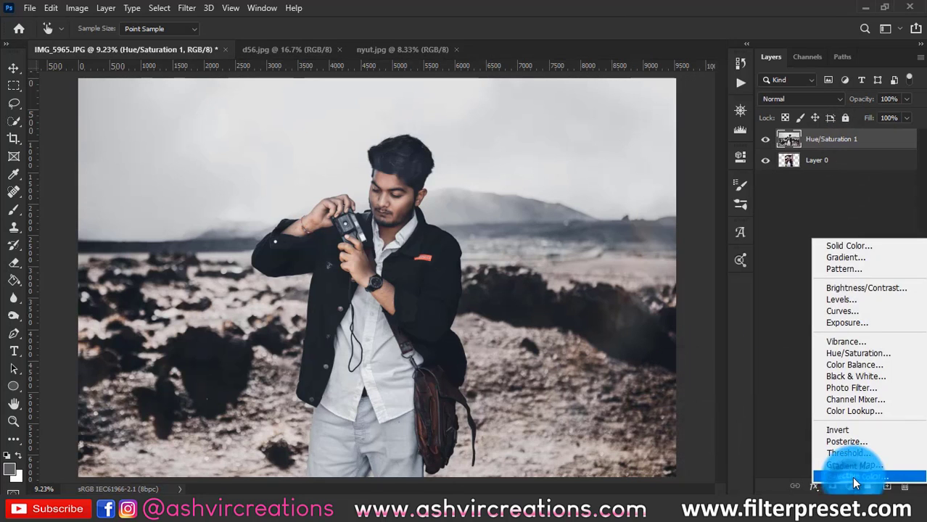
pyautogui.click(852, 476)
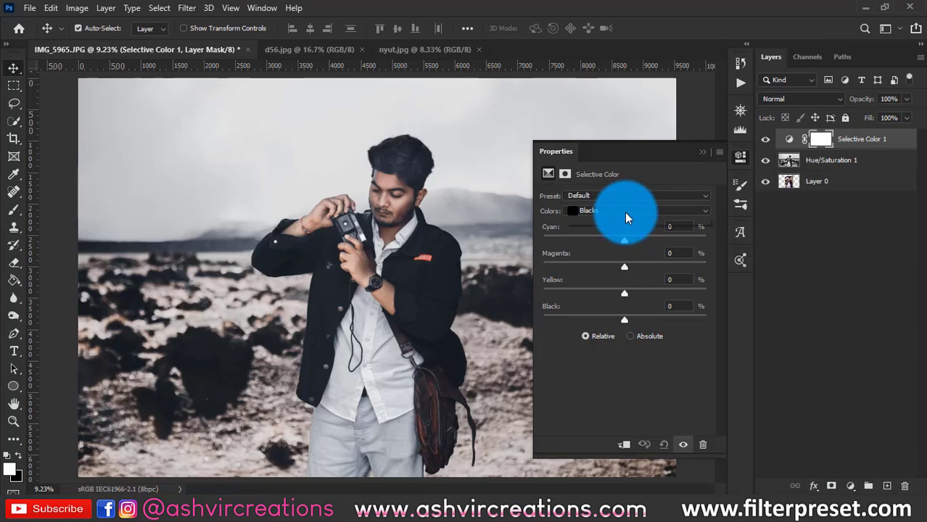
pyautogui.click(624, 211)
pyautogui.click(618, 305)
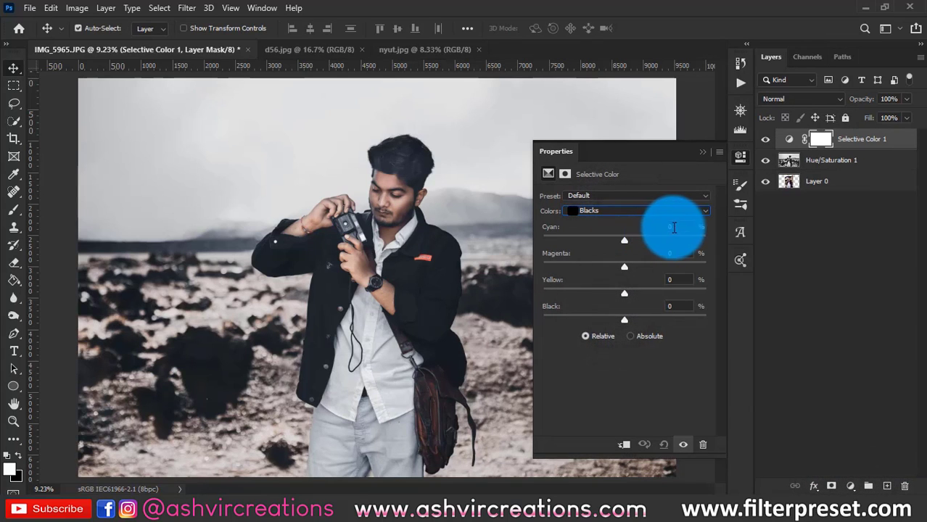
pyautogui.moveTo(673, 227); pyautogui.dragTo(652, 224)
pyautogui.press('Up')
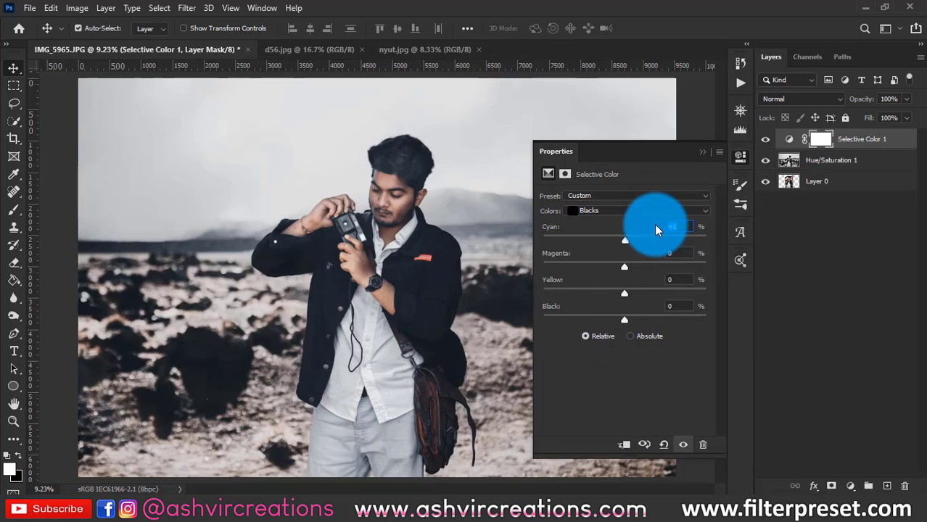
# For the Blacks in Selective Color, set magenta to +2% and yellow to -1%.
pyautogui.moveTo(625, 270); pyautogui.dragTo(645, 254)
pyautogui.press('Down')
pyautogui.press('Down')
pyautogui.press('Up')
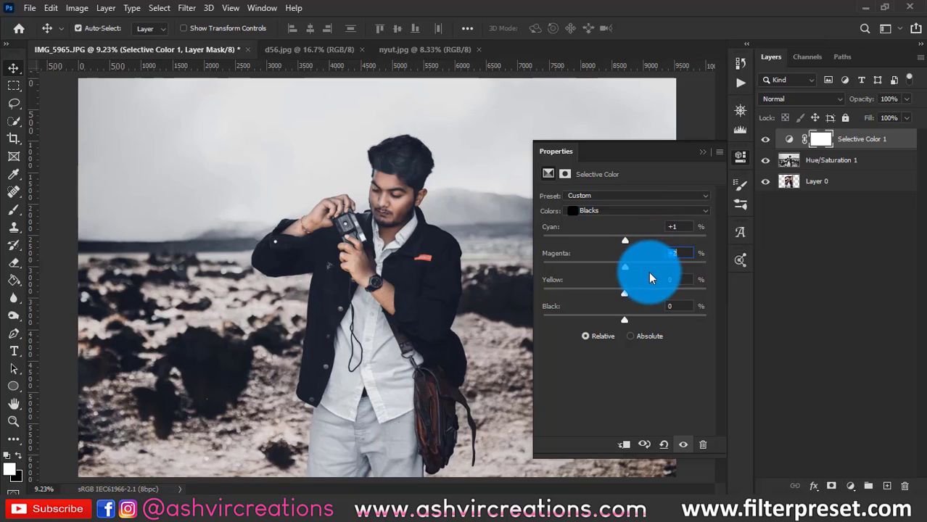
pyautogui.moveTo(625, 291)
pyautogui.mouseDown()
pyautogui.moveTo(634, 293)
pyautogui.moveTo(624, 293)
pyautogui.mouseUp()
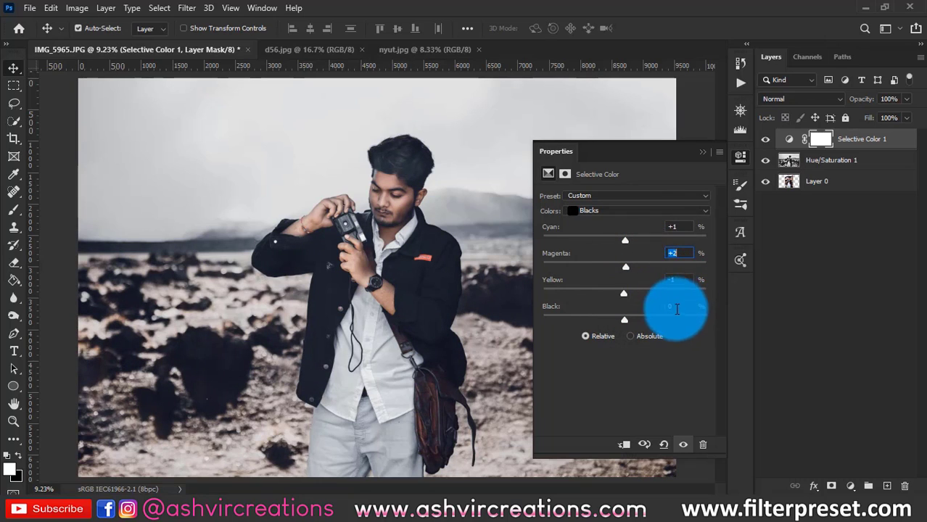
# Check the reference photo in Snipping Tool and slightly raise the black amount of the Blacks in Selective Color.
pyautogui.click(704, 507)
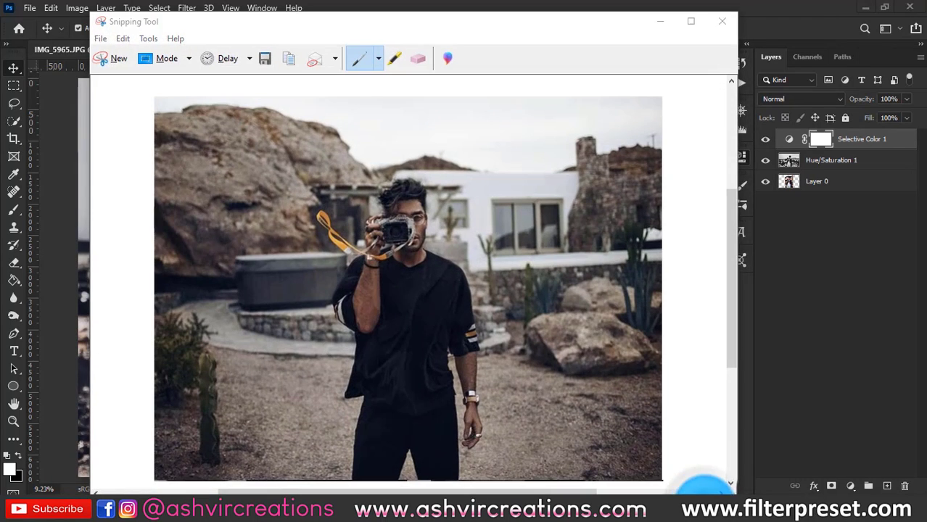
pyautogui.click(701, 505)
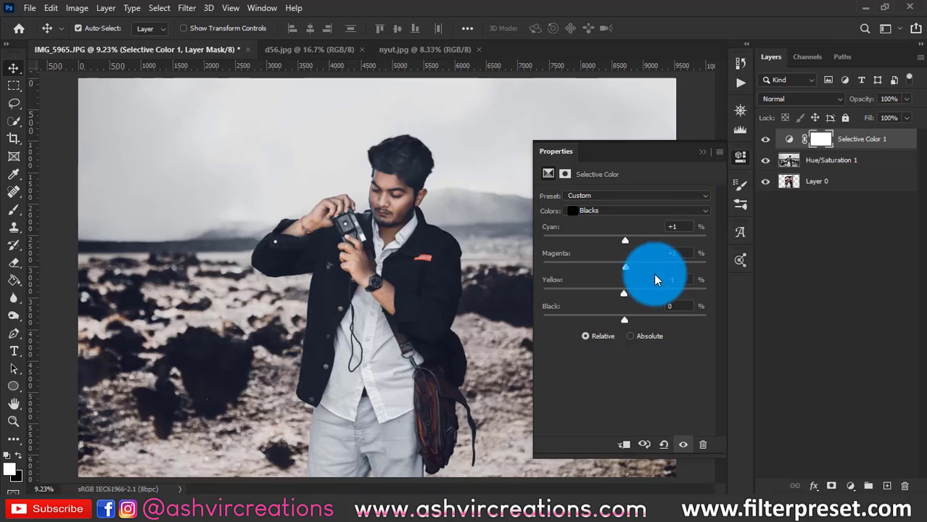
pyautogui.moveTo(624, 320)
pyautogui.mouseDown()
pyautogui.moveTo(637, 319)
pyautogui.moveTo(612, 322)
pyautogui.moveTo(626, 324)
pyautogui.mouseUp()
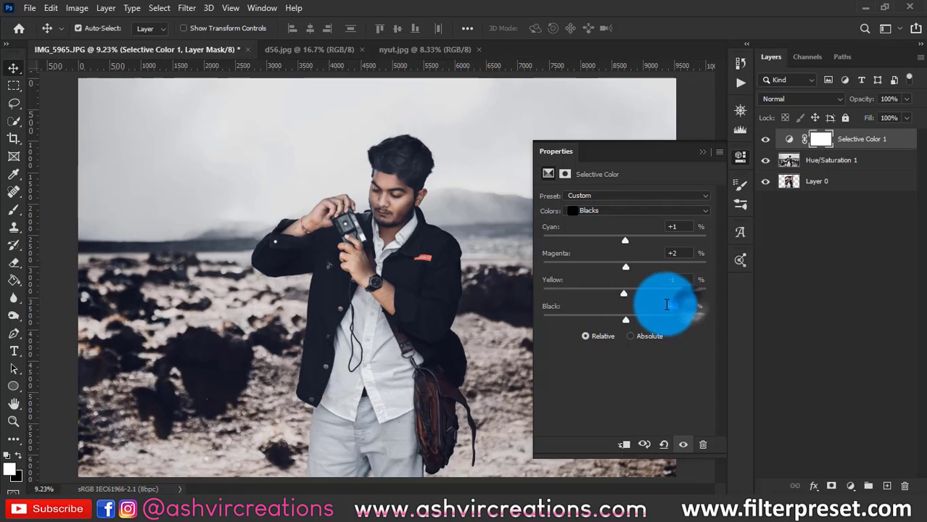
# Compare the image with and without the Selective Color 1 adjustment and merge it with the Hue/Saturation 1 layer.
pyautogui.click(744, 153)
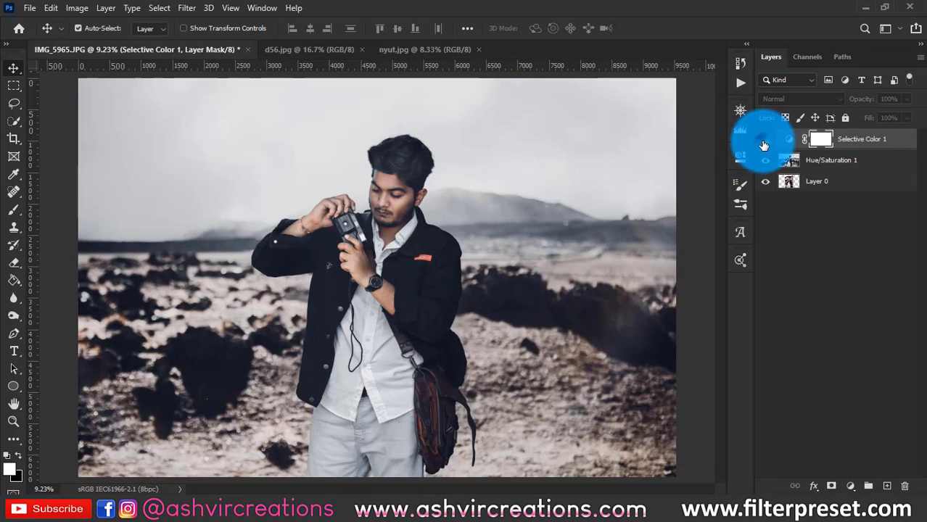
pyautogui.click(765, 139)
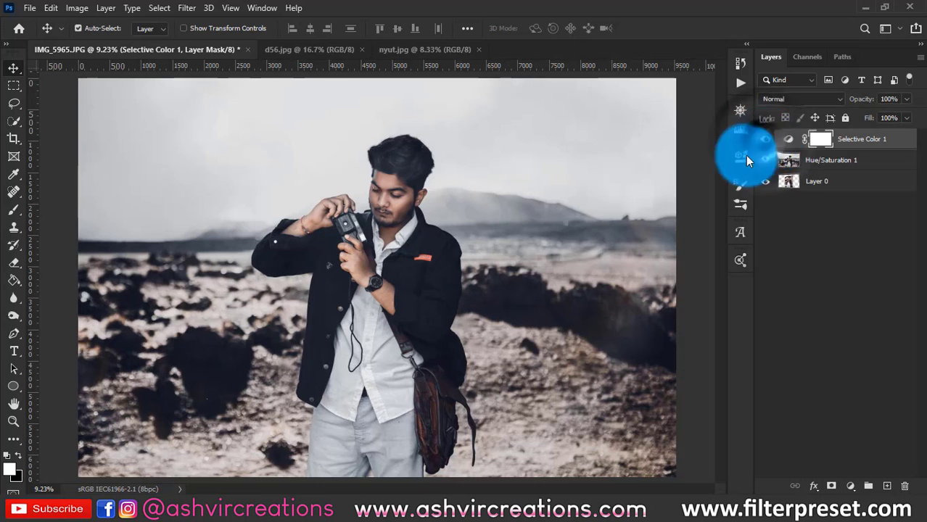
pyautogui.keyDown('shift'); pyautogui.click(816, 161); pyautogui.keyUp('shift')
pyautogui.rightClick(816, 159)
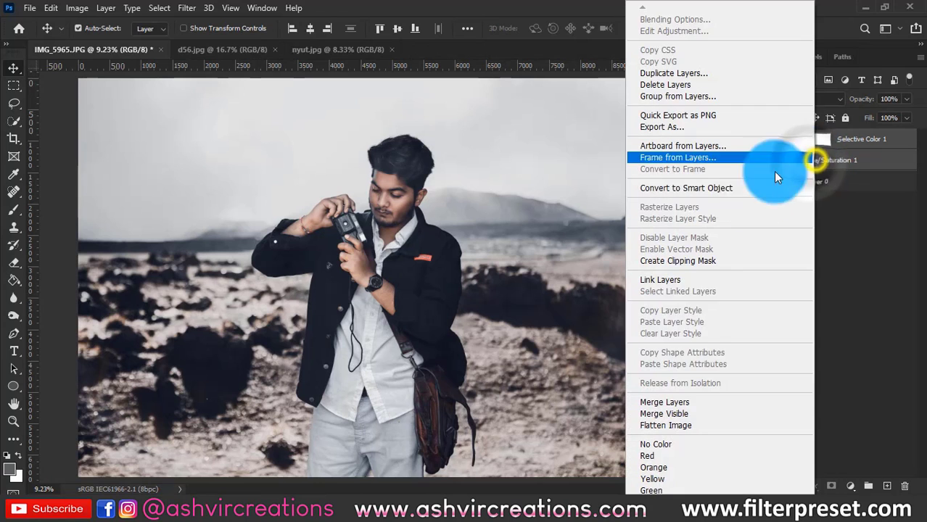
pyautogui.click(683, 399)
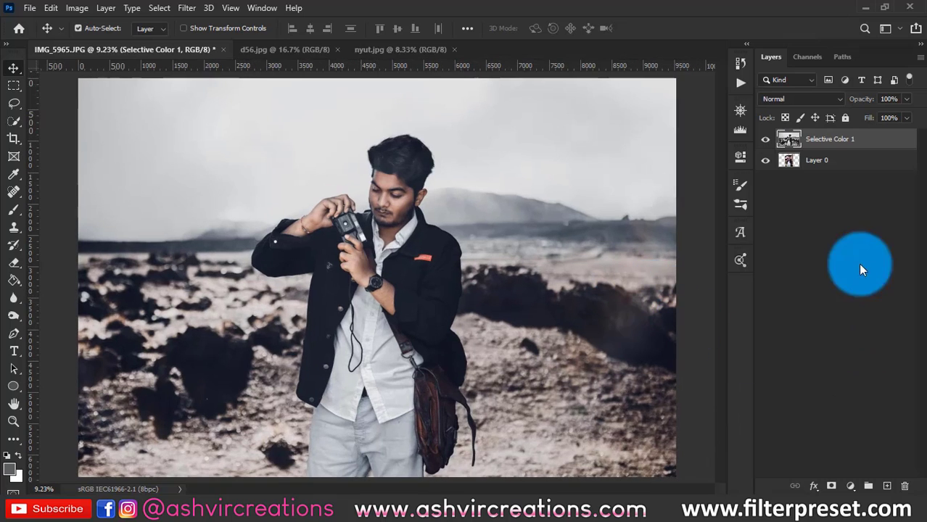
# Duplicate the Selective Color 1 layer as dodge and set the duplicate's blend mode to Screen.
pyautogui.rightClick(852, 143)
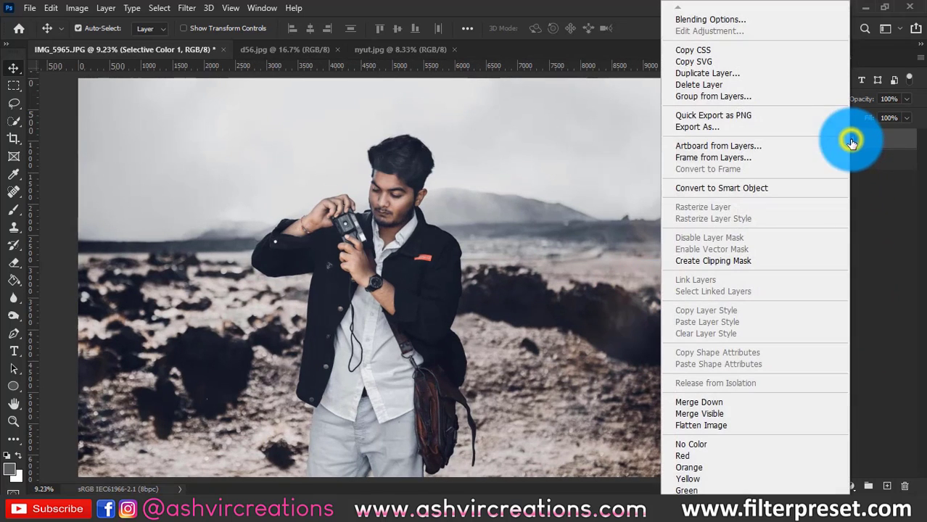
pyautogui.click(747, 73)
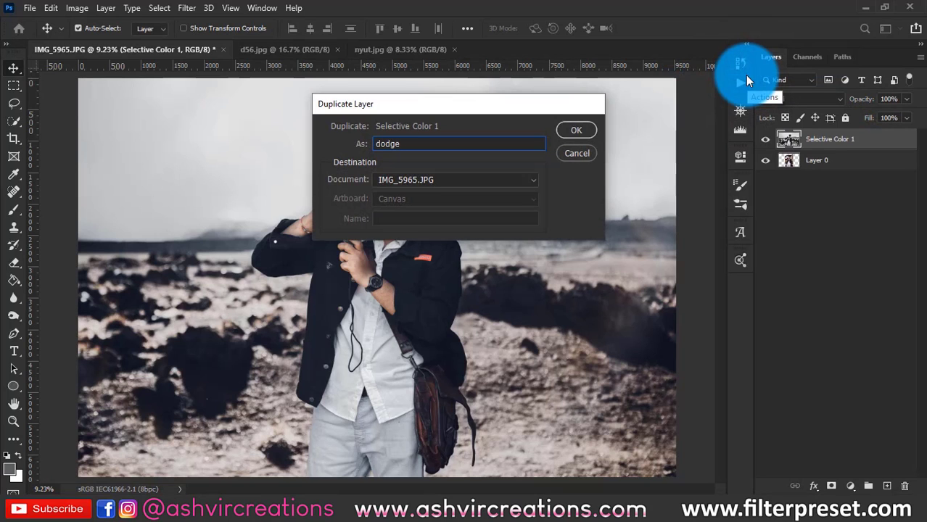
pyautogui.press('Return')
pyautogui.click(776, 99)
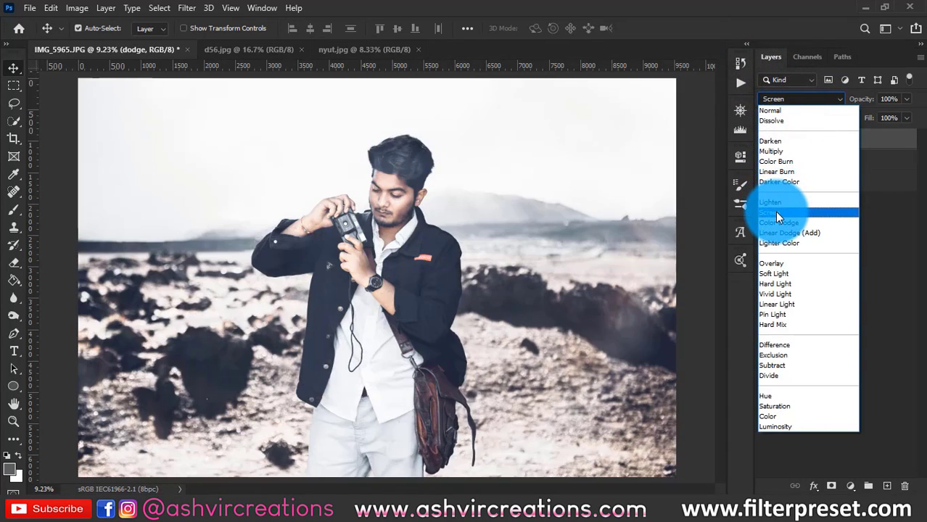
pyautogui.click(775, 212)
# In the dodge layer's Blend If settings, split the Underlying Layer white slider to 0/255.
pyautogui.rightClick(827, 133)
pyautogui.click(732, 20)
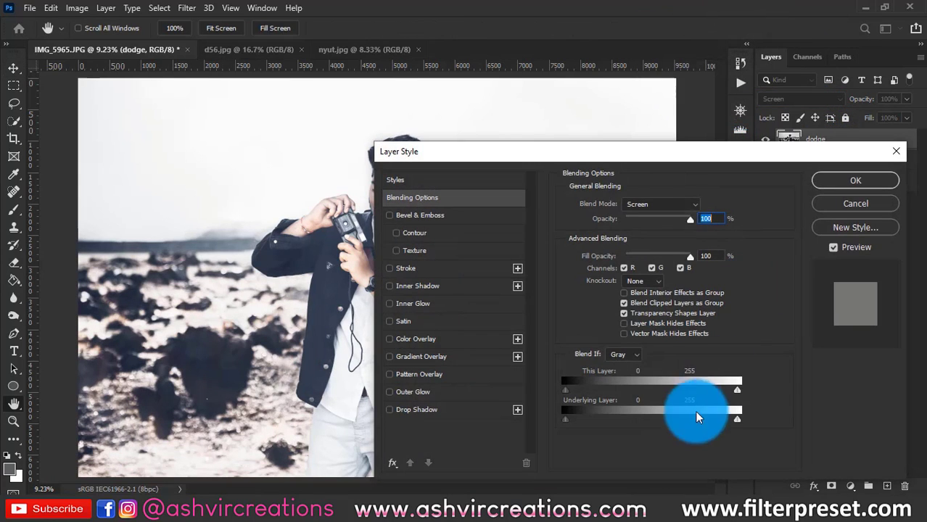
pyautogui.moveTo(737, 426); pyautogui.dragTo(542, 428)
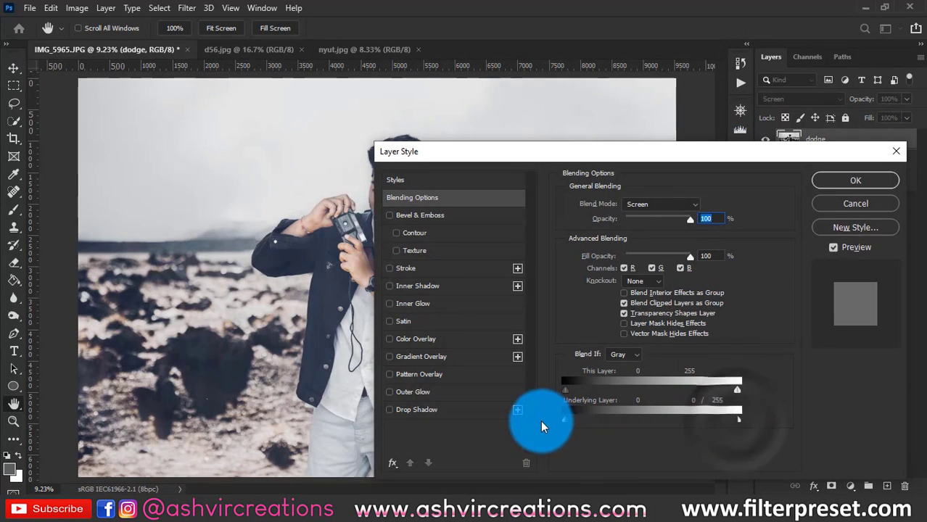
pyautogui.click(836, 182)
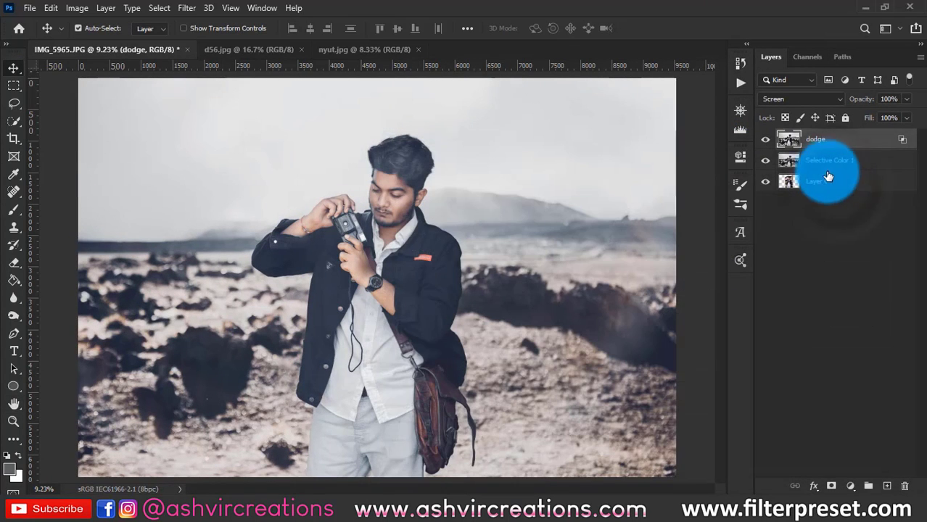
# Duplicate the Selective Color 1 layer again, move the copy above dodge and set its blend mode to Multiply.
pyautogui.click(824, 166)
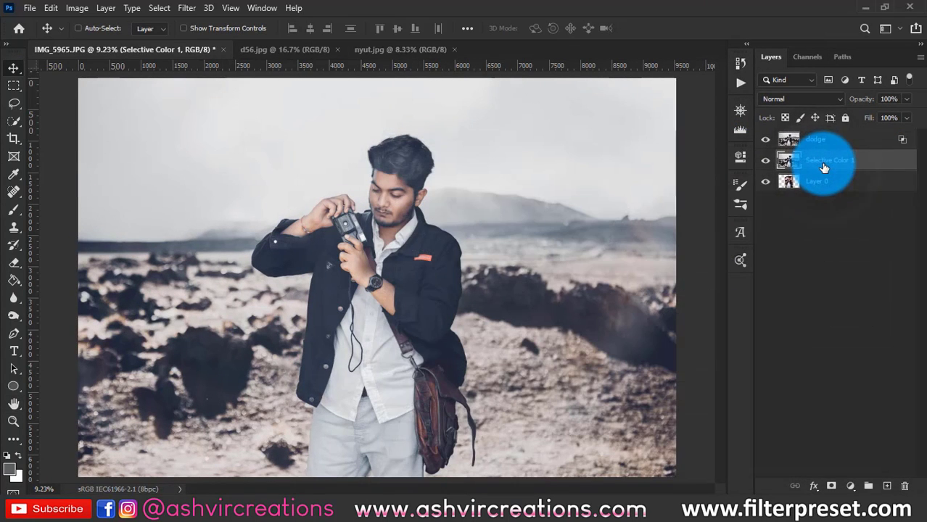
pyautogui.hotkey('ctrl', 'j')
pyautogui.moveTo(821, 159); pyautogui.dragTo(816, 134)
pyautogui.click(796, 99)
pyautogui.click(804, 153)
# Split the Multiply copy's Underlying Layer white Blend If slider to about 31/255.
pyautogui.rightClick(830, 138)
pyautogui.click(726, 24)
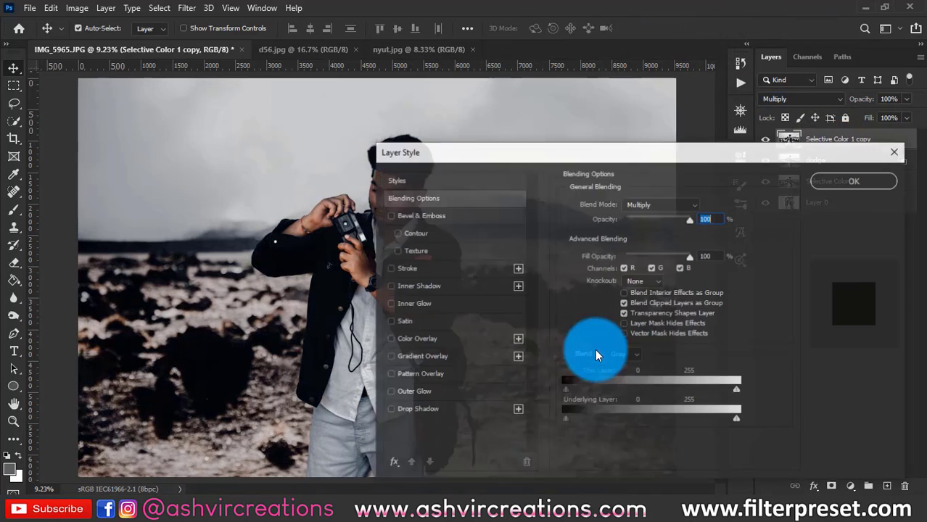
pyautogui.moveTo(569, 420); pyautogui.dragTo(625, 424)
pyautogui.moveTo(490, 428); pyautogui.dragTo(491, 428)
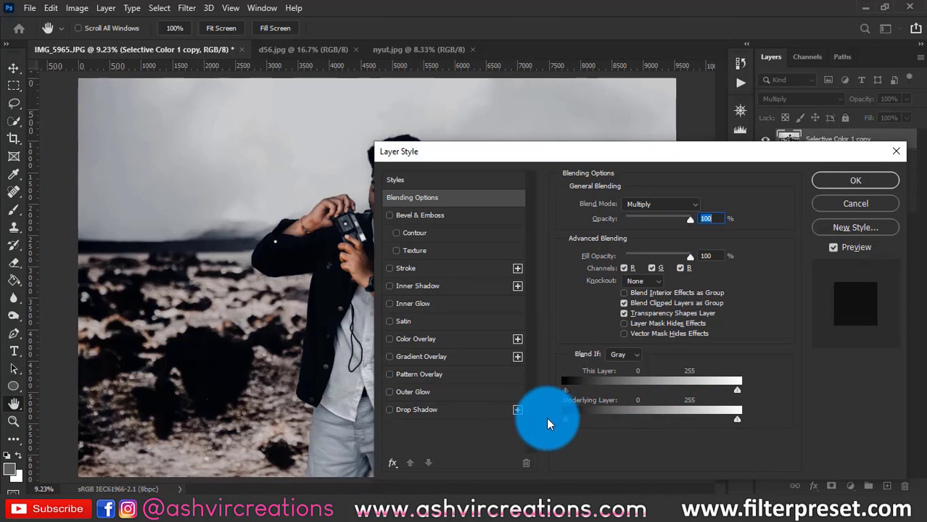
pyautogui.moveTo(738, 428); pyautogui.dragTo(573, 423)
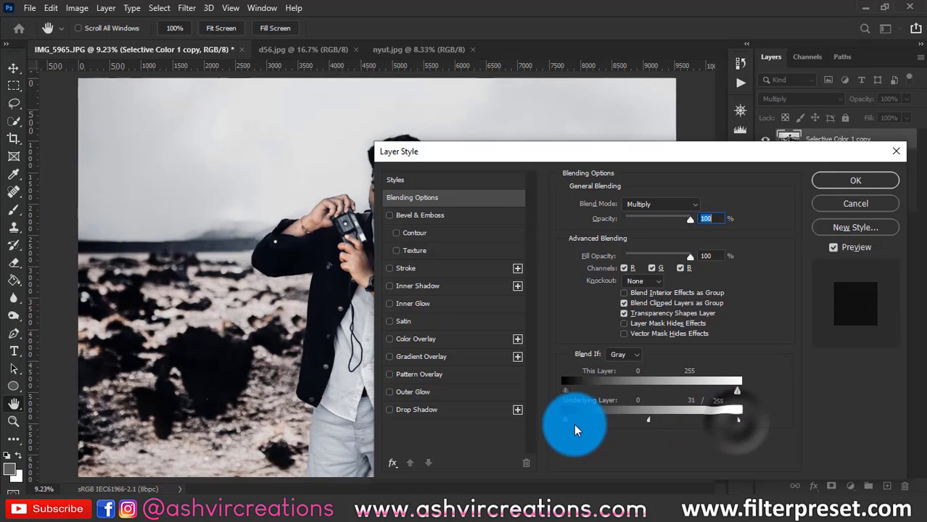
pyautogui.click(836, 178)
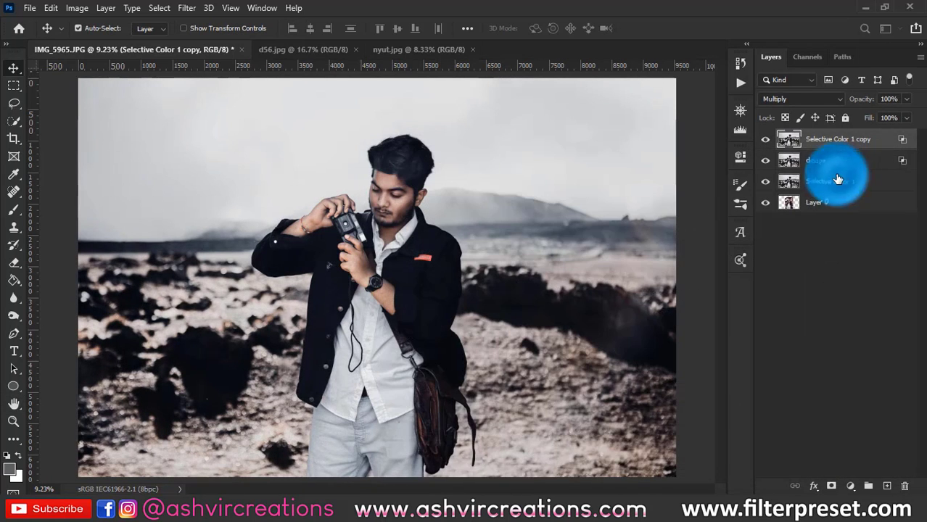
# Hide the Multiply copy and adjust dodge's Underlying Layer Blend If sliders, splitting black to 0/255 and lowering white to 0.
pyautogui.click(792, 99)
pyautogui.click(792, 99)
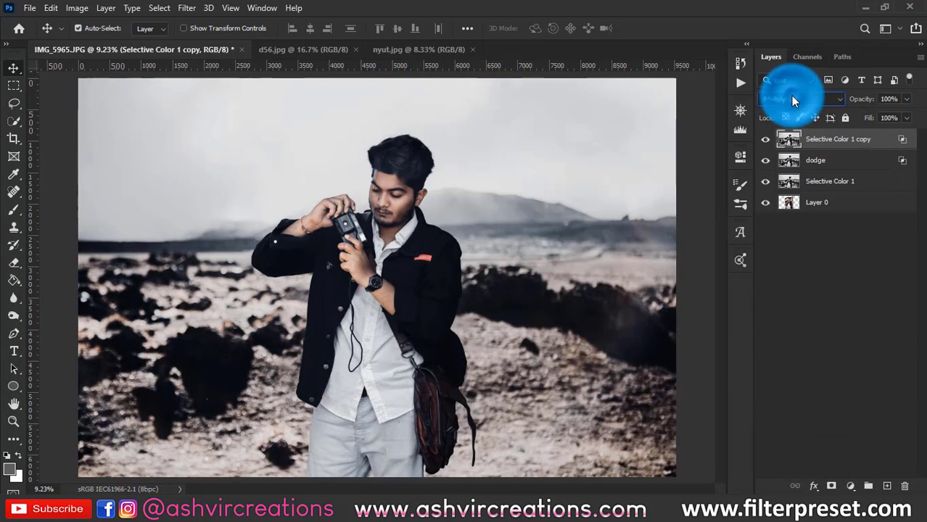
pyautogui.click(766, 138)
pyautogui.click(808, 161)
pyautogui.rightClick(808, 164)
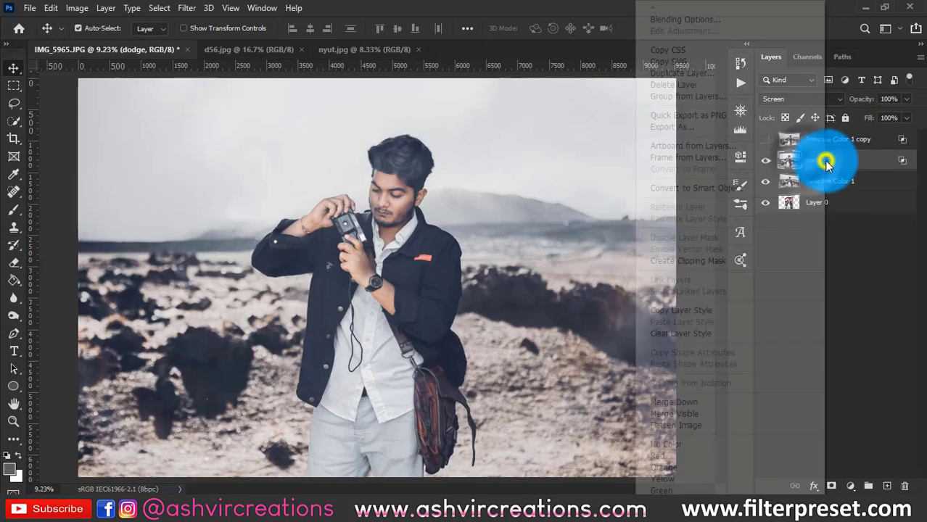
pyautogui.click(715, 21)
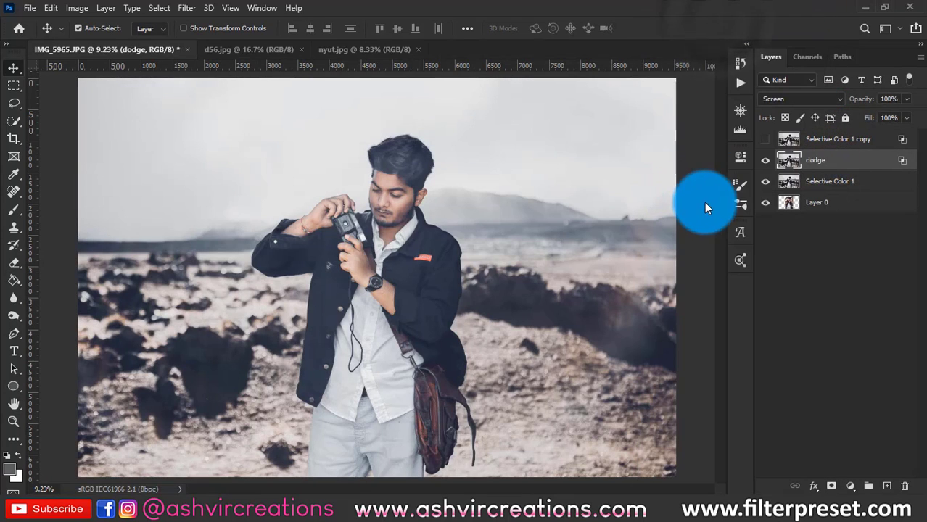
pyautogui.moveTo(567, 418); pyautogui.dragTo(669, 418)
pyautogui.press('alt')
pyautogui.moveTo(735, 426); pyautogui.dragTo(587, 389)
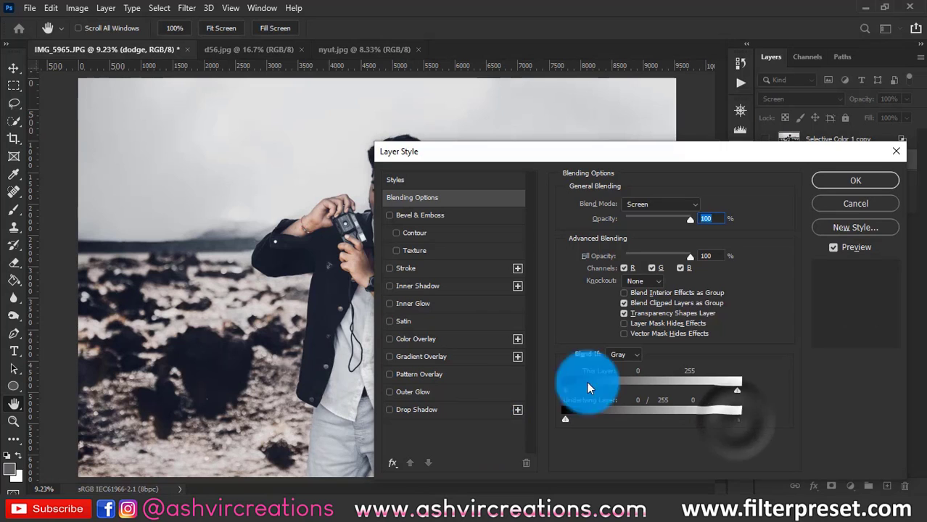
pyautogui.click(838, 180)
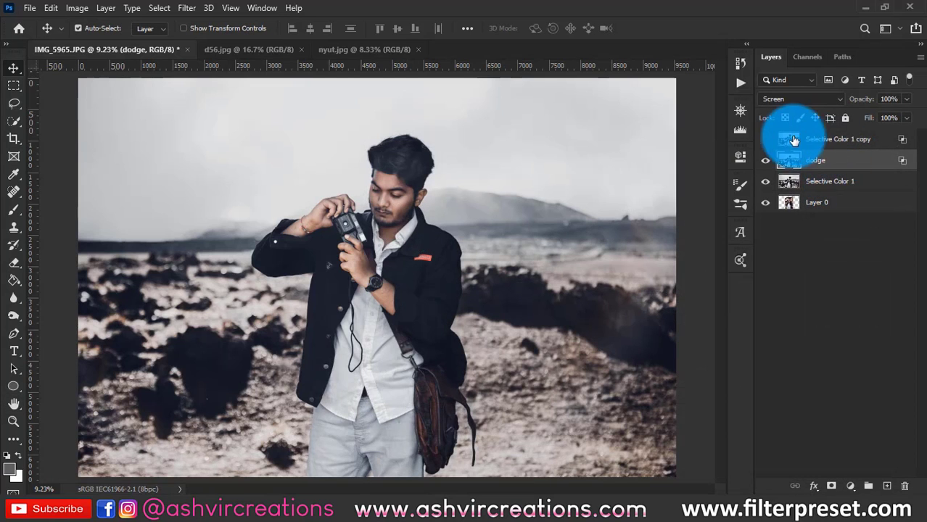
# Show the Multiply copy, group it with the dodge layer and add a layer mask to the group.
pyautogui.click(765, 139)
pyautogui.click(812, 138)
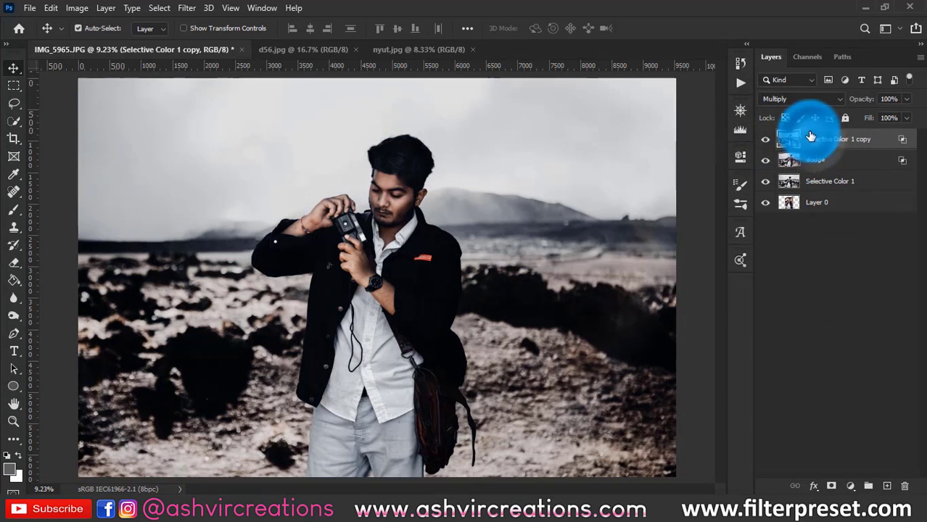
pyautogui.keyDown('shift'); pyautogui.click(827, 159); pyautogui.keyUp('shift')
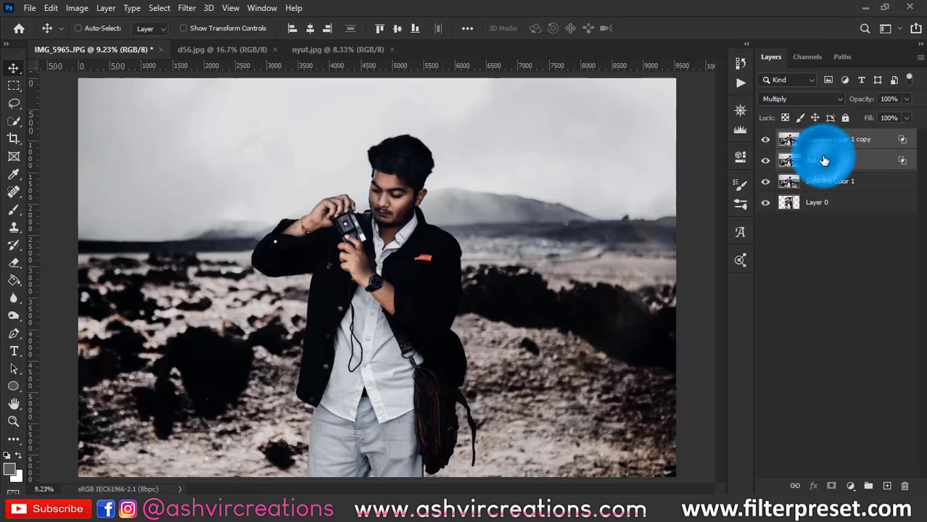
pyautogui.hotkey('ctrl', 'g')
pyautogui.click(830, 485)
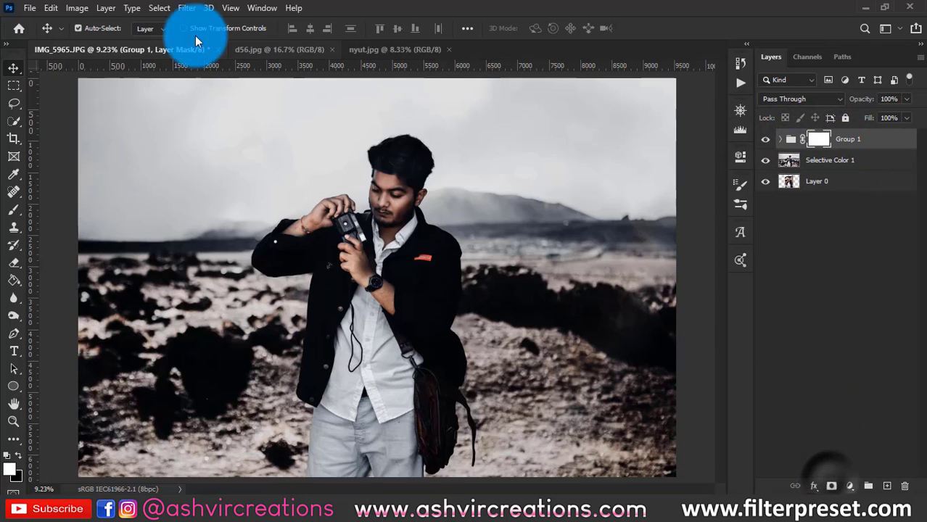
# Use Apply Image on the Group 1 mask with the Selective Color 1 layer as the source.
pyautogui.click(77, 8)
pyautogui.click(96, 208)
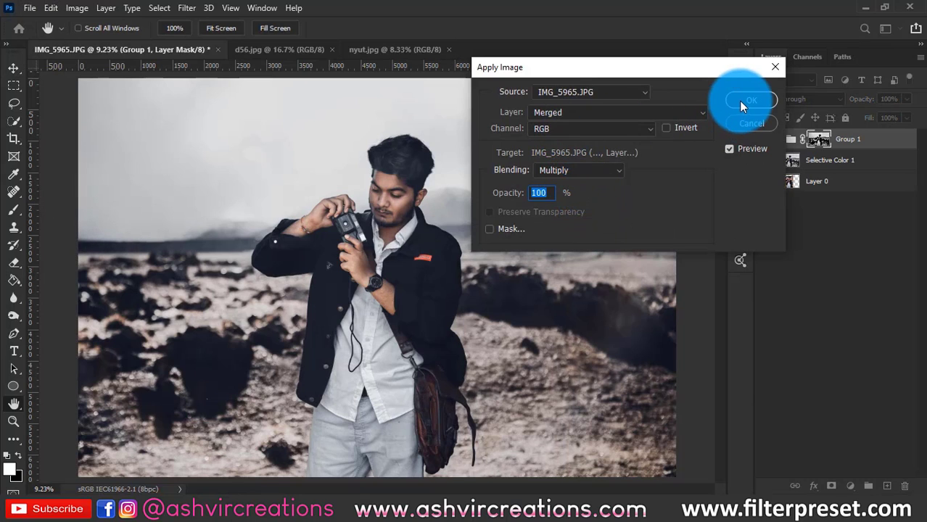
pyautogui.click(633, 128)
pyautogui.click(583, 113)
pyautogui.click(582, 112)
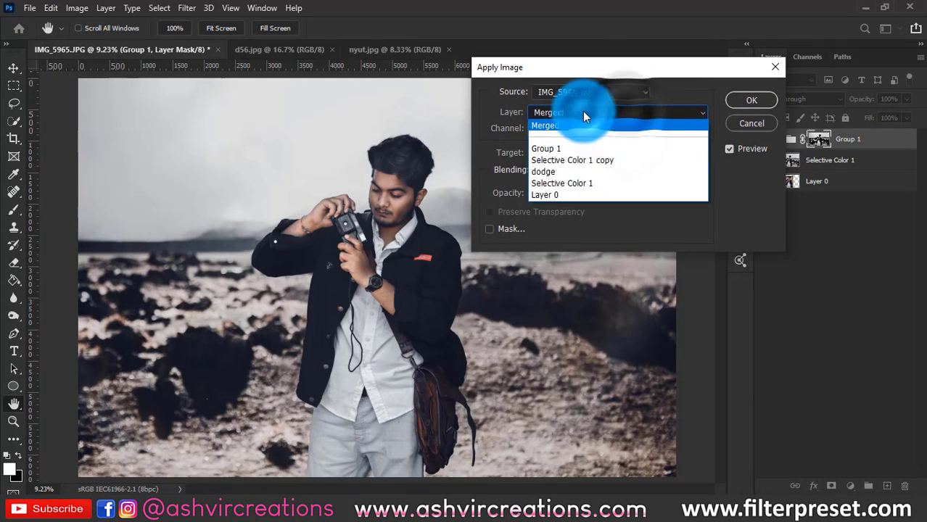
pyautogui.click(580, 183)
pyautogui.click(761, 94)
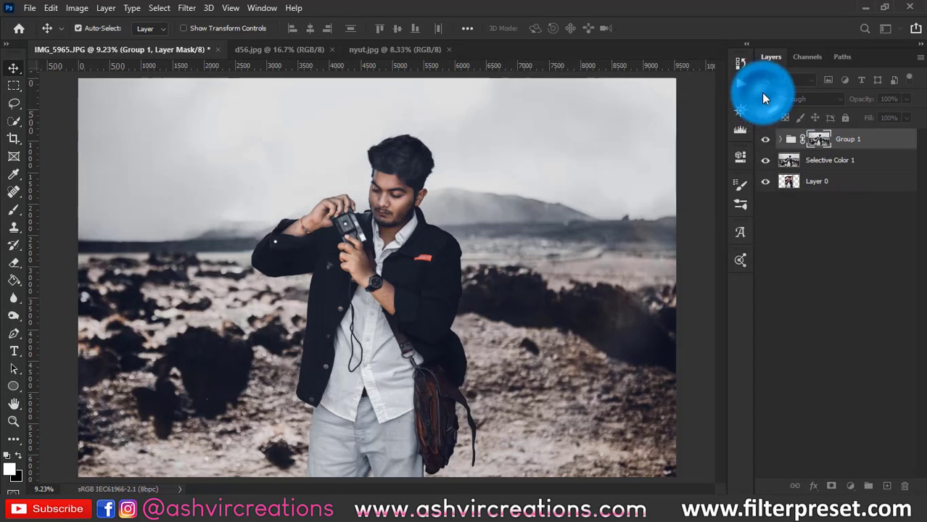
# Compare the image with and without Group 1, examining both the full composition and the man's face up close.
pyautogui.click(766, 140)
pyautogui.click(766, 140)
pyautogui.click(766, 140)
pyautogui.click(765, 140)
pyautogui.click(766, 140)
pyautogui.click(766, 140)
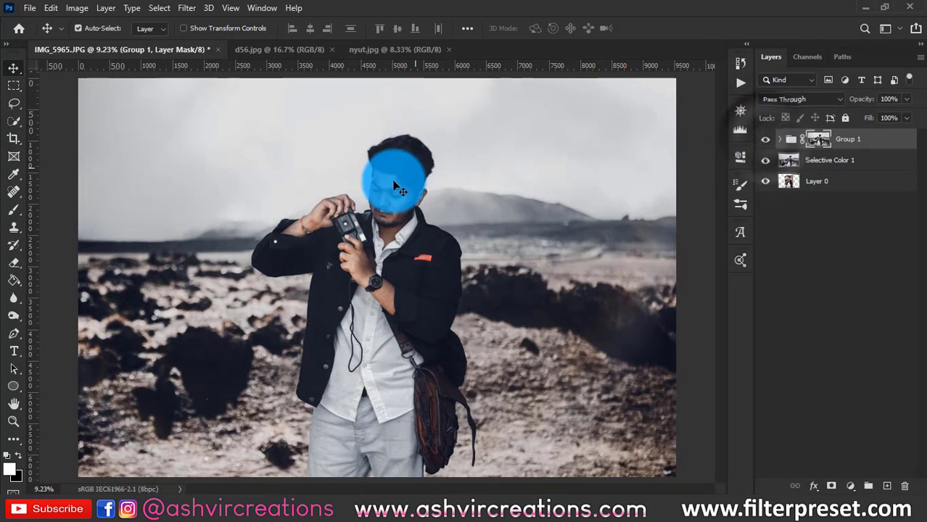
pyautogui.scroll(3, 393, 187)
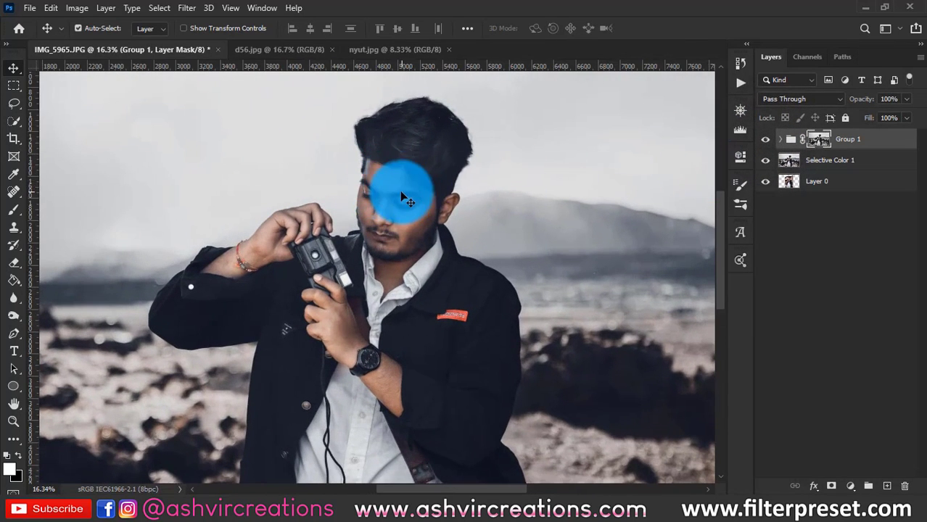
pyautogui.click(766, 140)
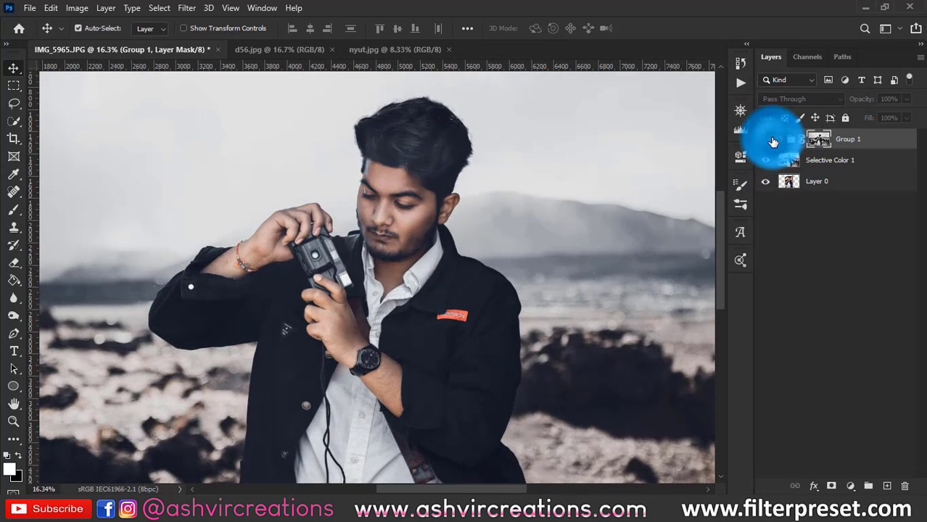
pyautogui.click(766, 140)
pyautogui.scroll(-2, 638, 149)
pyautogui.scroll(-2, 597, 152)
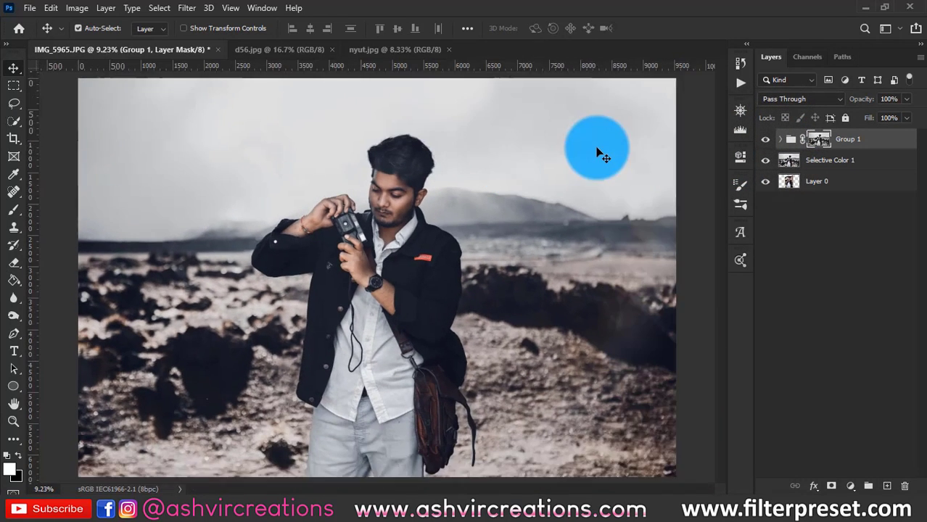
# Lower the opacity of Group 1 to 68% and review its layers and overall effect.
pyautogui.moveTo(850, 99); pyautogui.dragTo(839, 101)
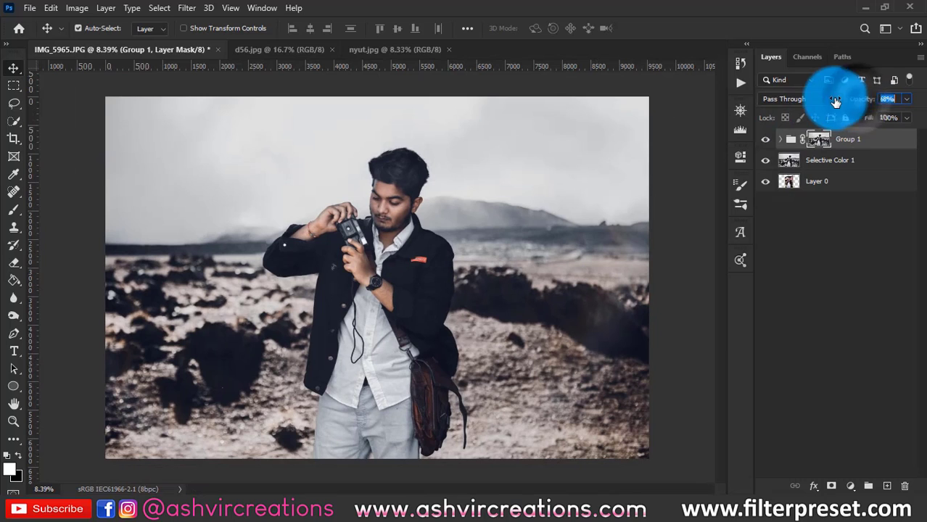
pyautogui.click(780, 140)
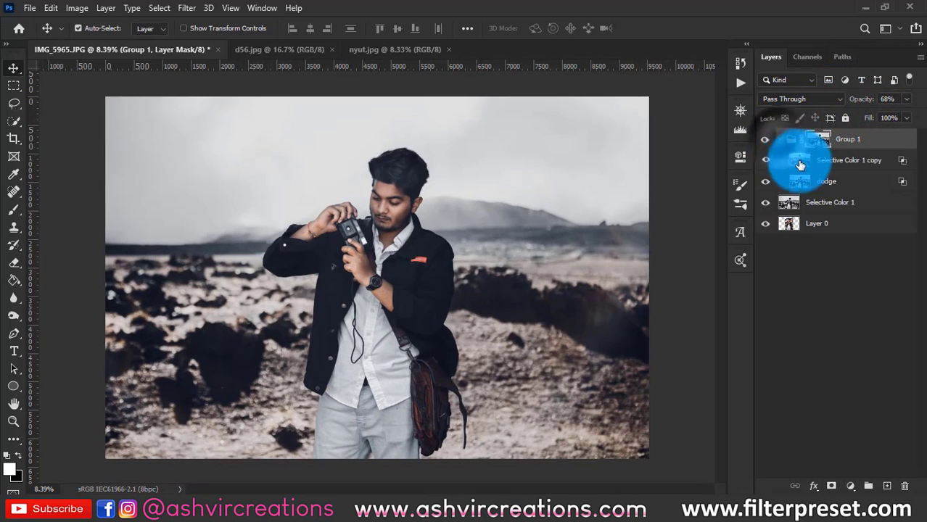
pyautogui.click(823, 160)
pyautogui.click(819, 183)
pyautogui.moveTo(819, 184); pyautogui.dragTo(797, 169)
pyautogui.click(825, 161)
pyautogui.click(781, 140)
pyautogui.click(764, 141)
pyautogui.click(764, 141)
pyautogui.moveTo(764, 142); pyautogui.dragTo(499, 153)
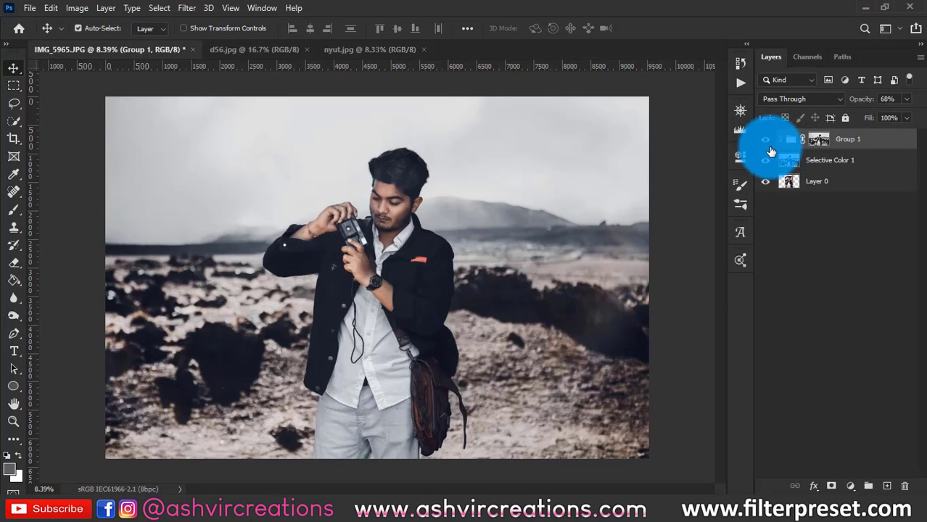
# Add the glowing halo image as a new layer, set its blend mode to Screen and position it over the upper-left sky.
pyautogui.moveTo(769, 148); pyautogui.dragTo(421, 230)
pyautogui.hotkey('ctrl', 't')
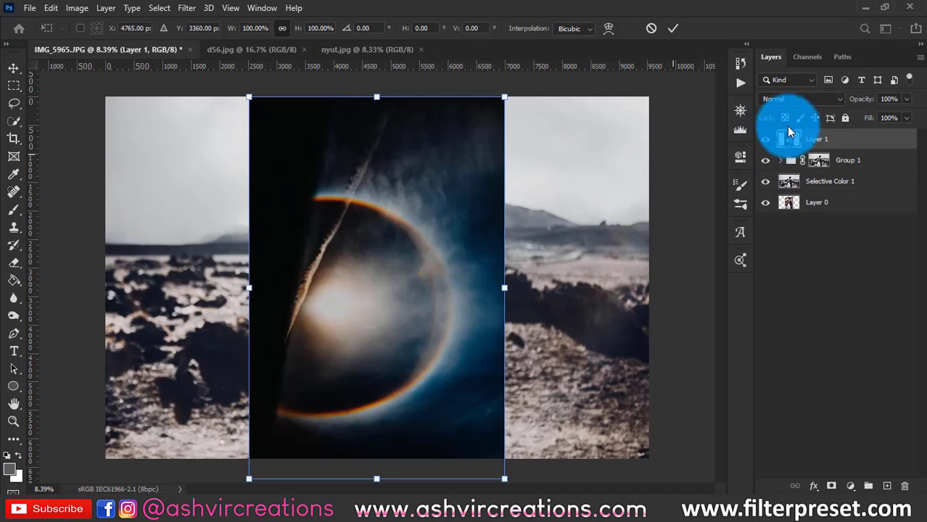
pyautogui.click(790, 101)
pyautogui.click(771, 213)
pyautogui.moveTo(480, 213); pyautogui.dragTo(287, 121)
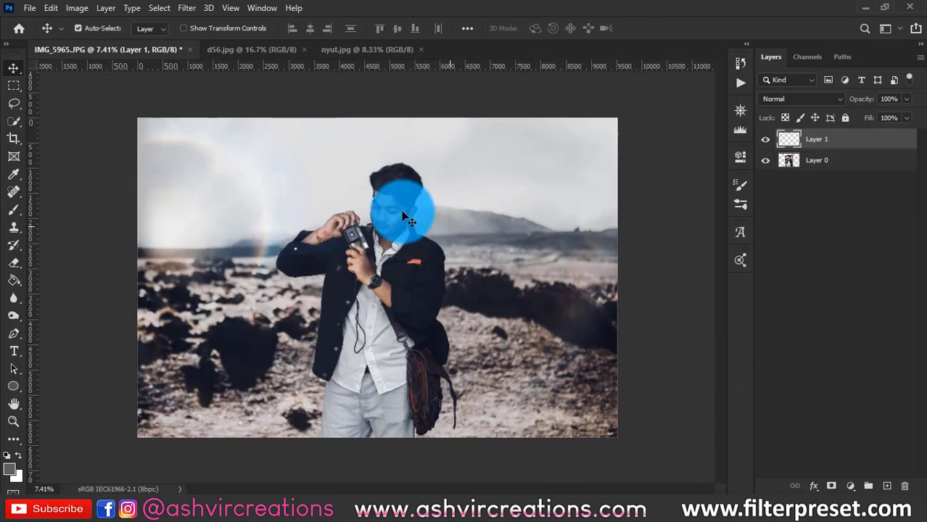
# Compare the finished composite with the original photo by repeatedly hiding and showing Layer 1, leaving it visible.
pyautogui.hotkey('ctrl', '0')
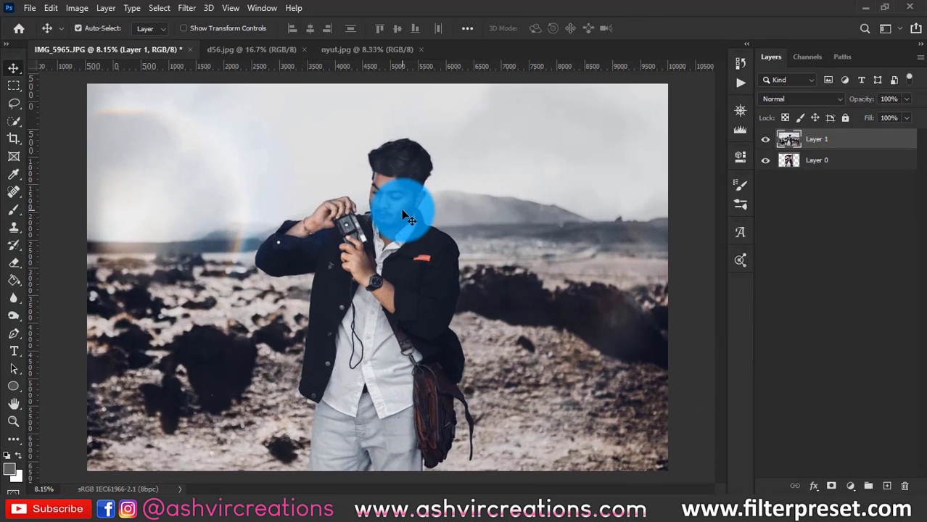
pyautogui.click(765, 139)
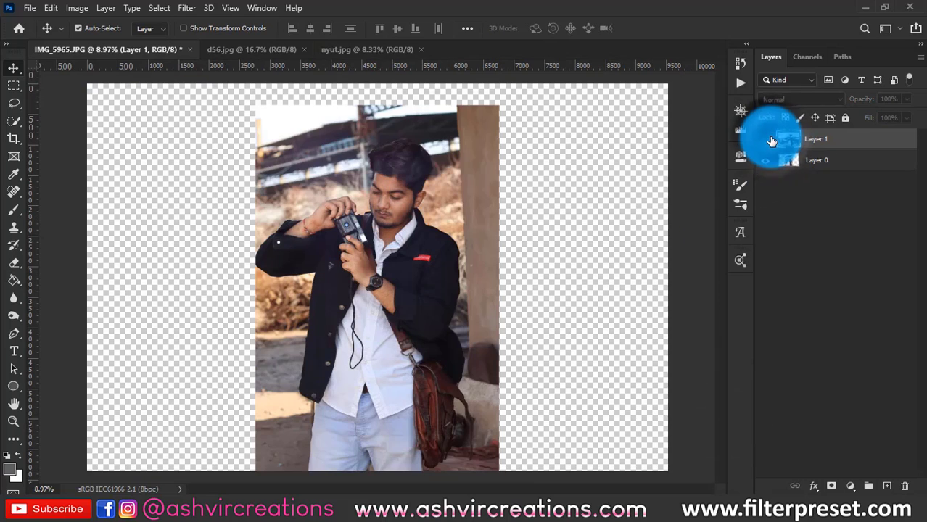
pyautogui.click(768, 139)
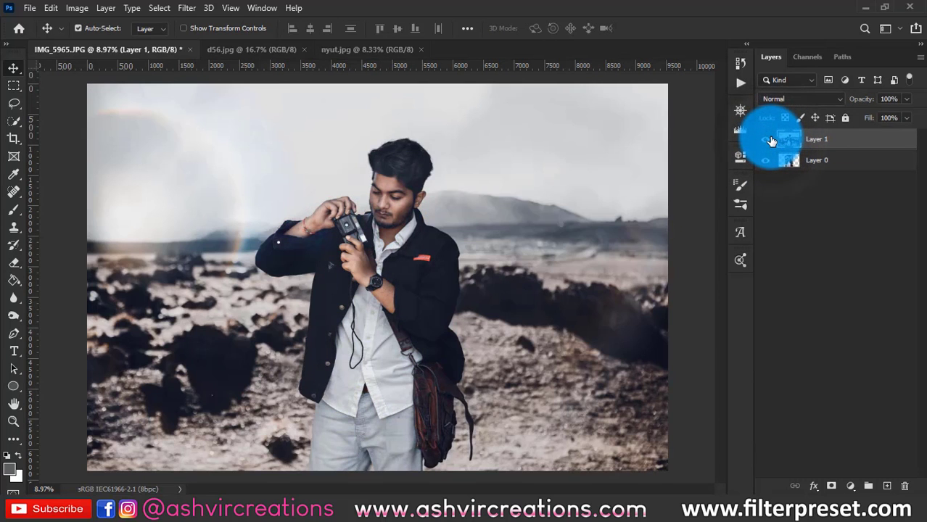
pyautogui.click(769, 140)
pyautogui.click(769, 140)
pyautogui.click(770, 140)
pyautogui.click(770, 140)
pyautogui.click(769, 140)
pyautogui.click(769, 140)
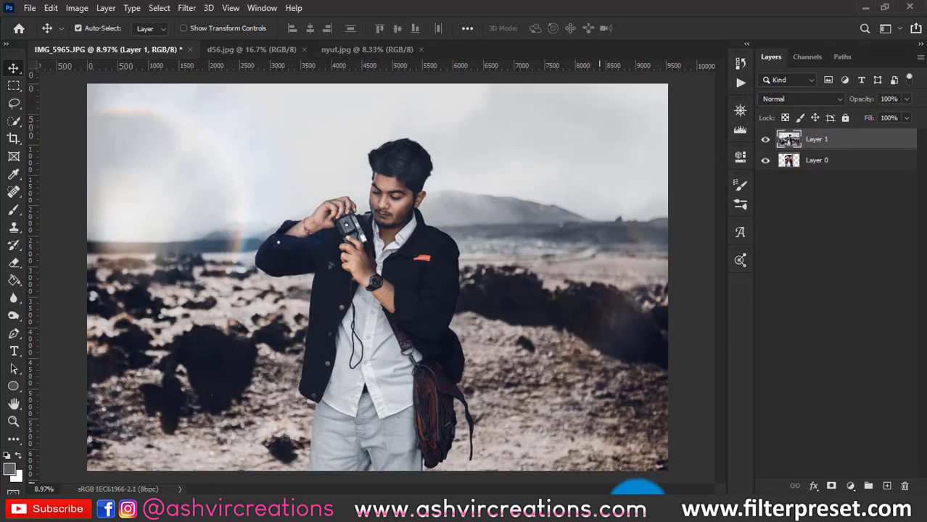
# Look at the reference photo in Snipping Tool, then return to Photoshop and review the whole composite with the interface panels temporarily hidden.
pyautogui.click(708, 512)
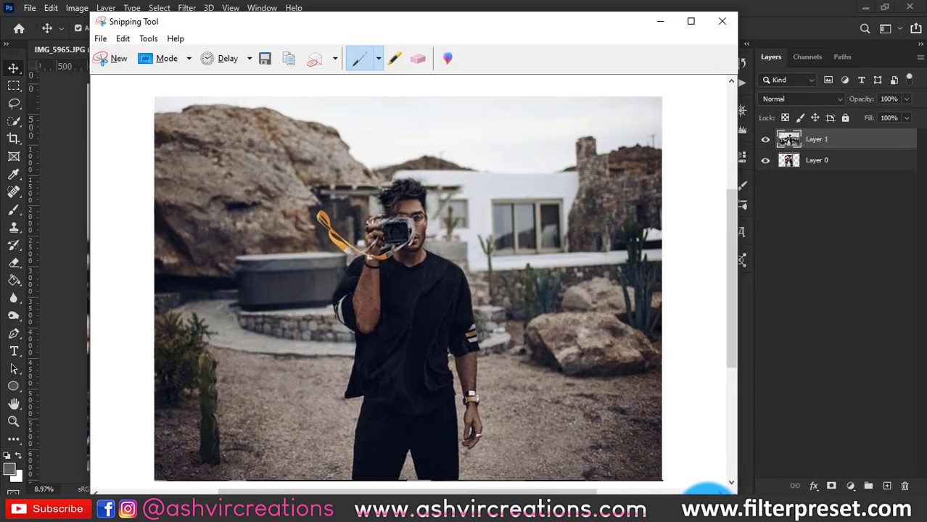
pyautogui.click(707, 504)
pyautogui.scroll(-1, 563, 308)
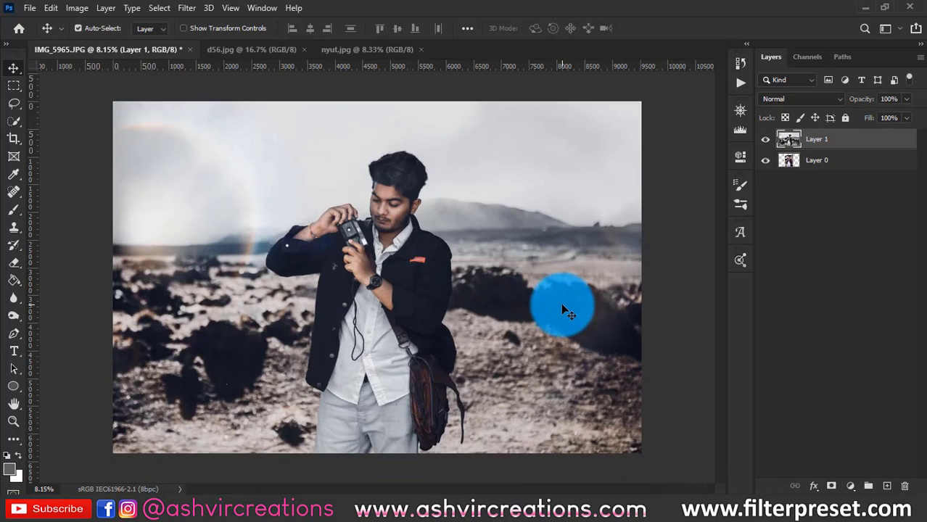
pyautogui.scroll(1, 562, 308)
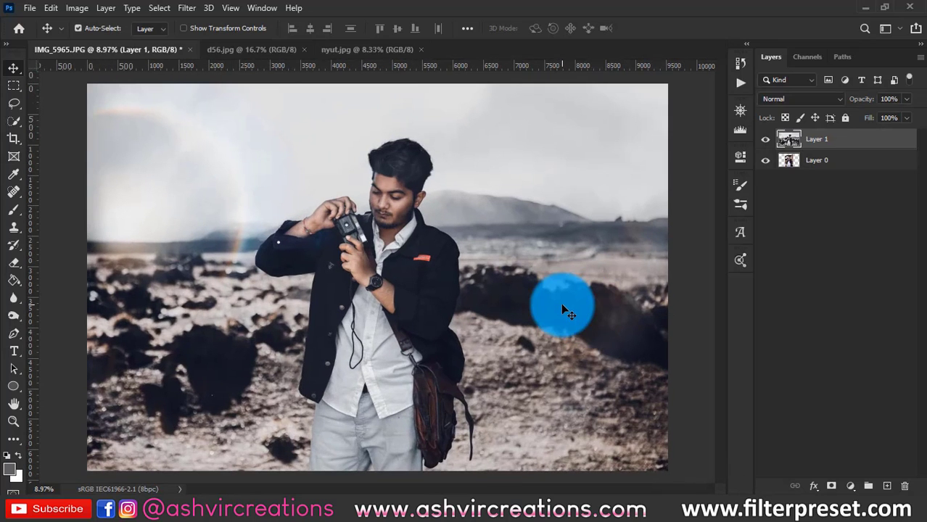
pyautogui.press('Tab')
pyautogui.scroll(1, 798, 288)
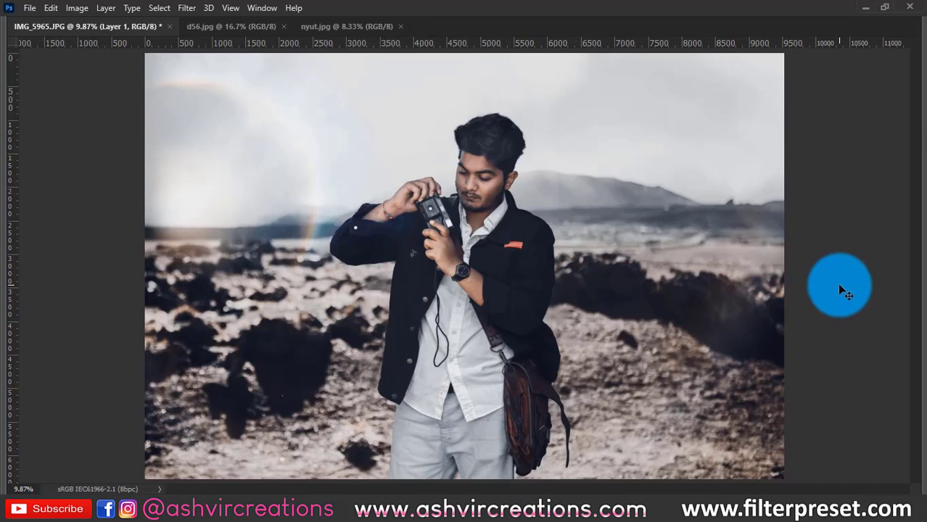
pyautogui.scroll(-1, 837, 282)
pyautogui.press('Tab')
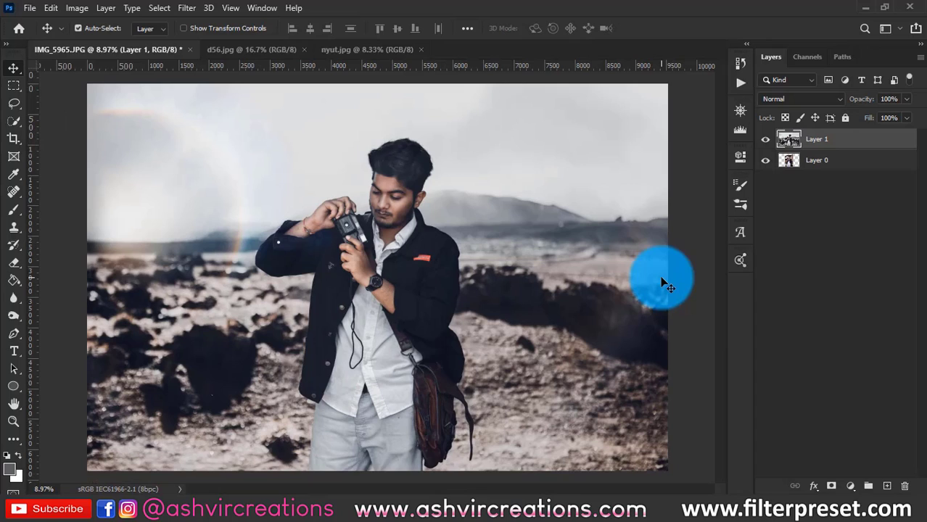